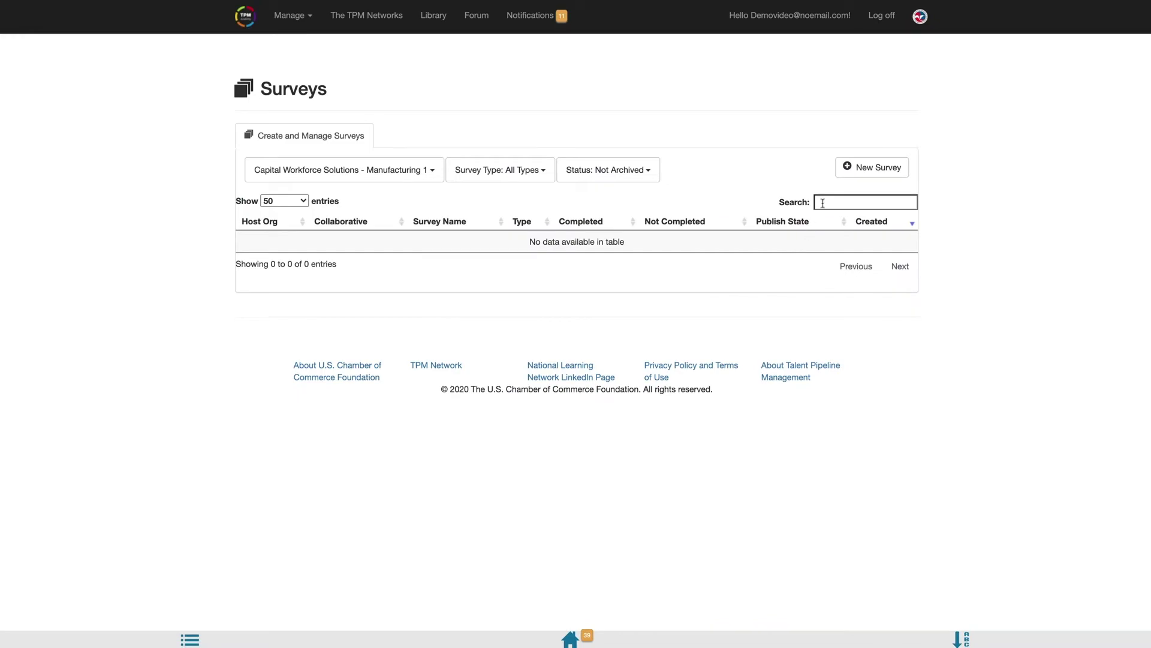
# - Create a Needs Assessment Survey for the Capital Workforce Solutions - Manufacturing collaborative
pyautogui.click(855, 169)
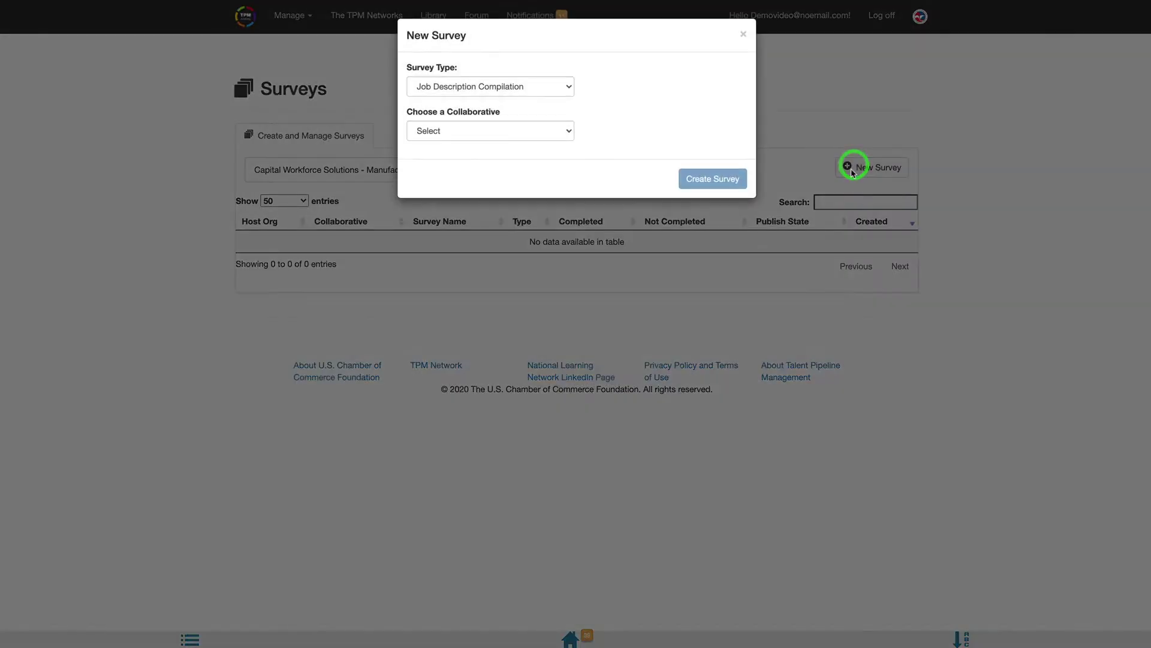
pyautogui.click(539, 88)
pyautogui.click(534, 99)
pyautogui.click(538, 129)
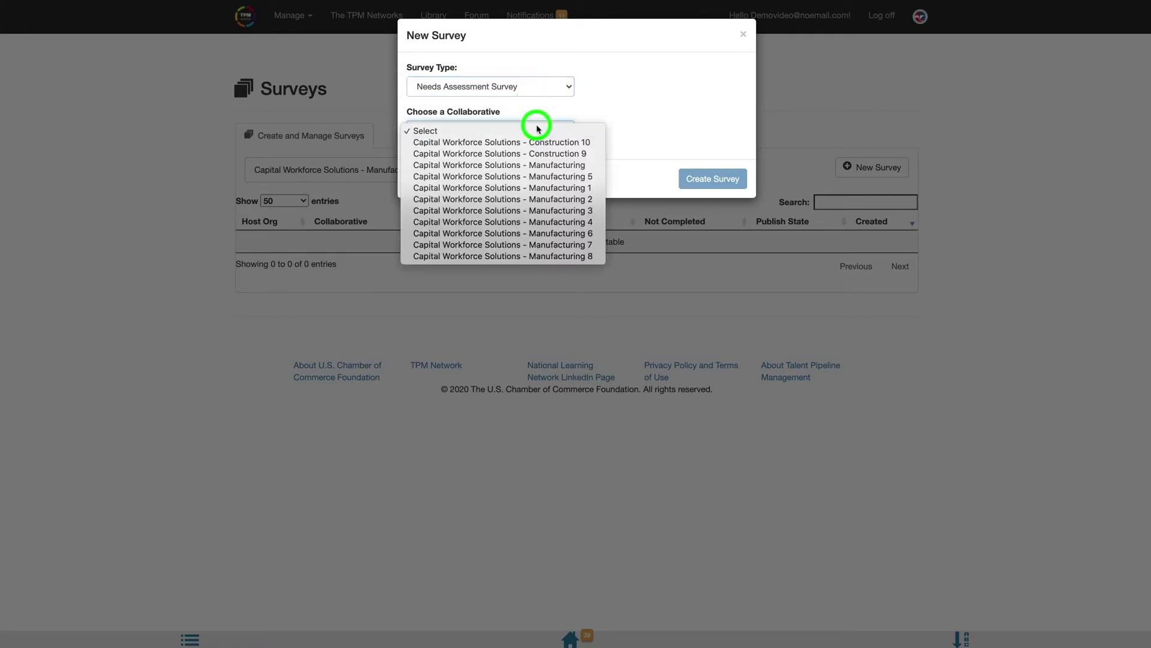
pyautogui.click(538, 164)
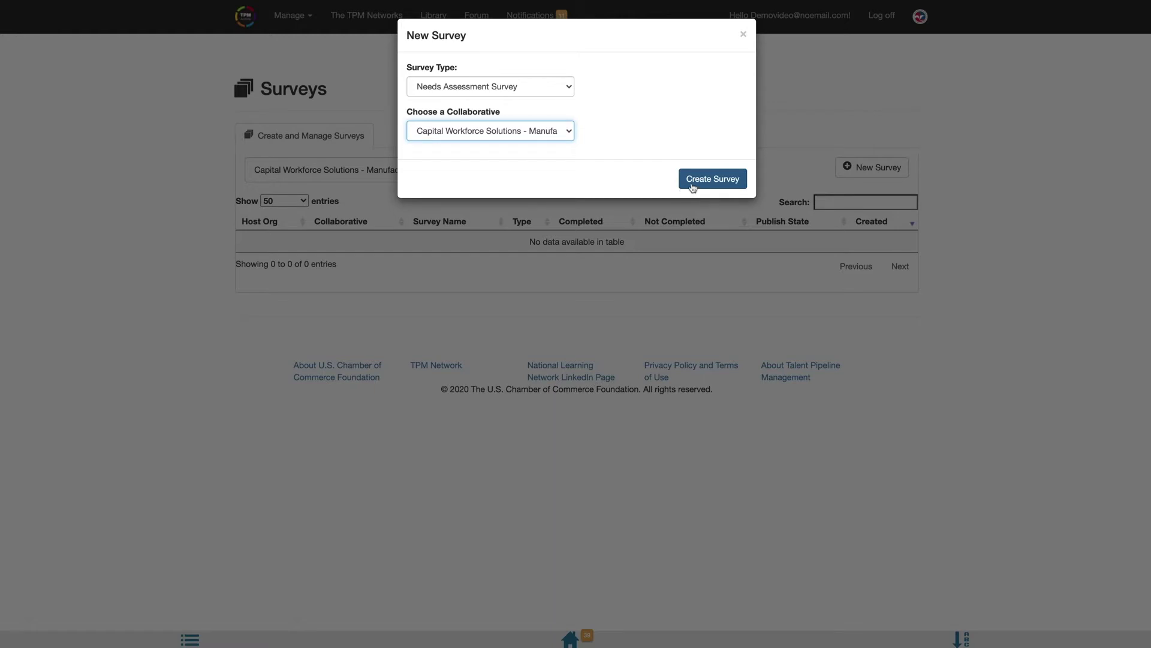
pyautogui.click(692, 187)
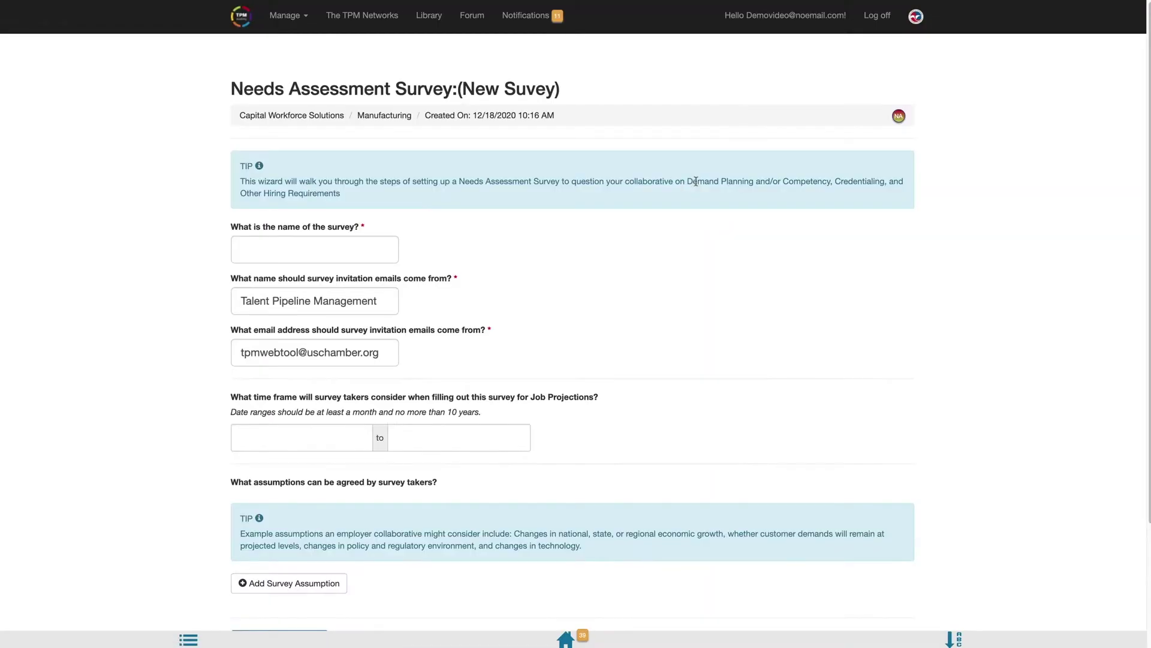
# - Name the survey 'Demo NAS' and enter the sender's full name and e-mail address
pyautogui.click(307, 250)
pyautogui.write('D')
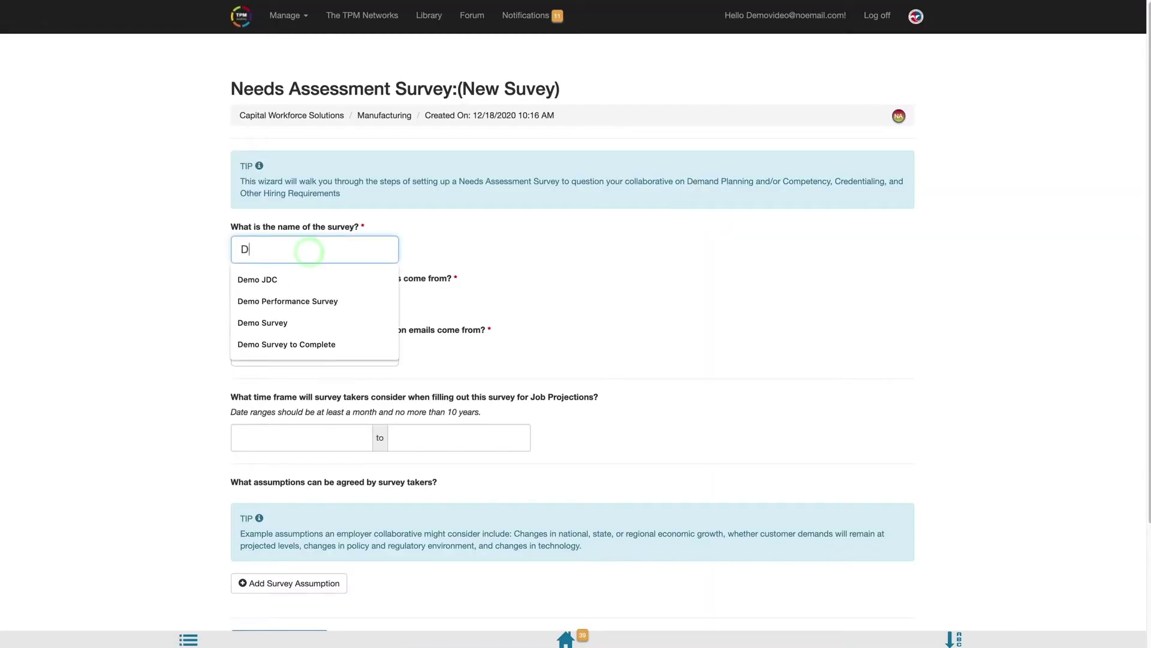
pyautogui.write('emo NAS')
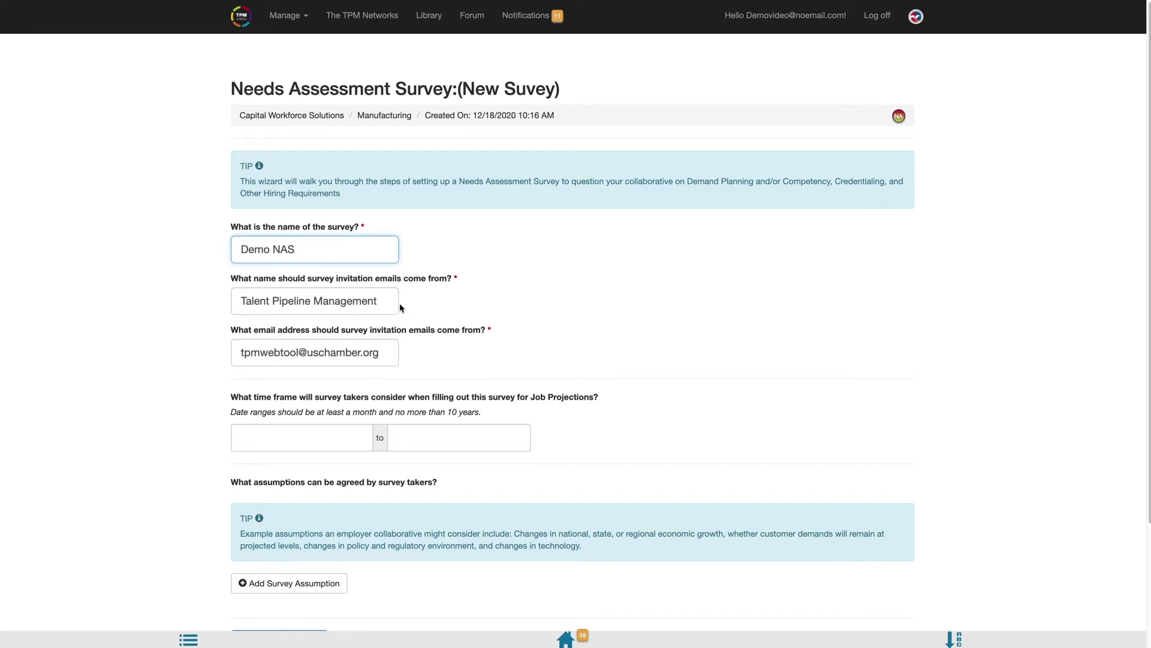
pyautogui.tripleClick(377, 303)
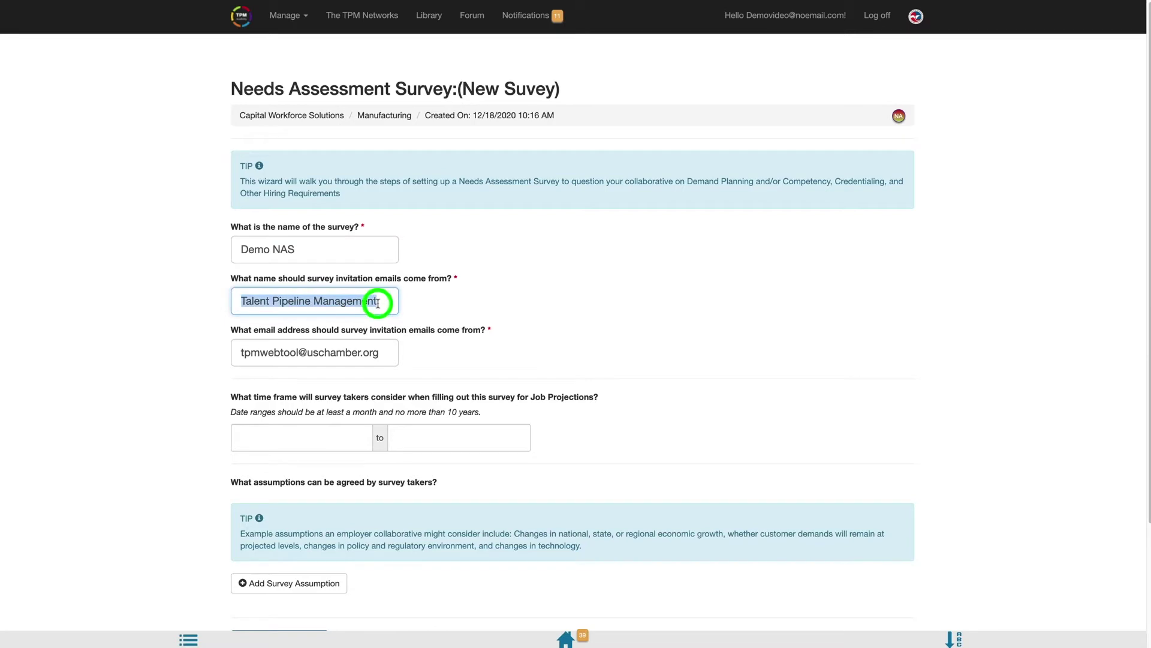
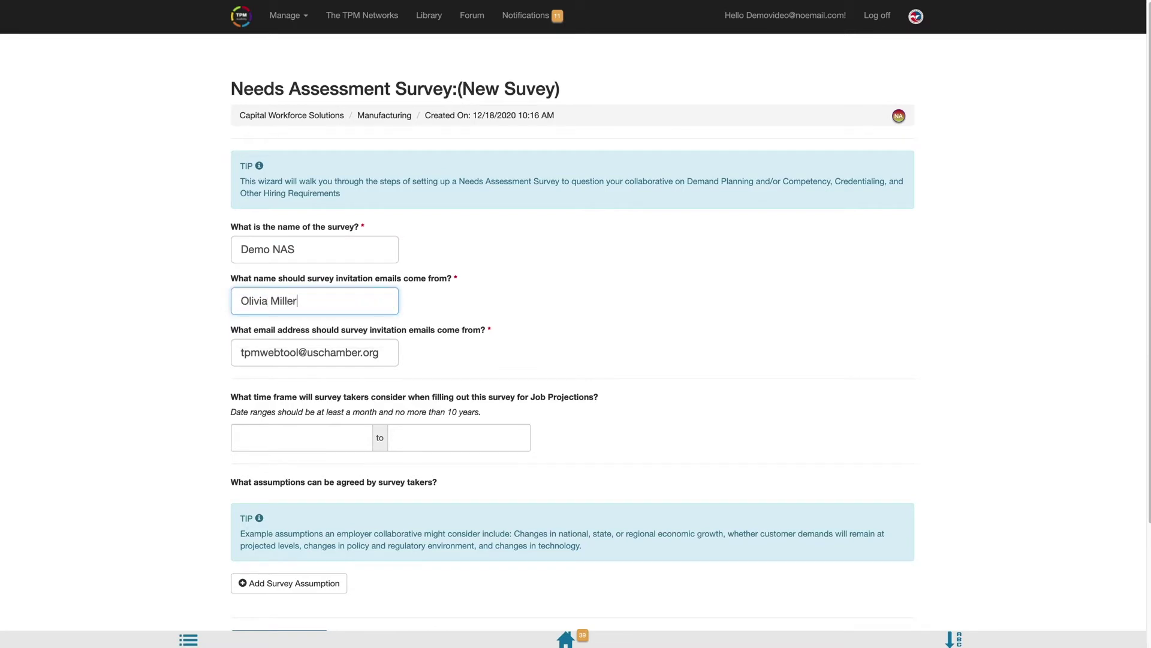
pyautogui.press('Tab')
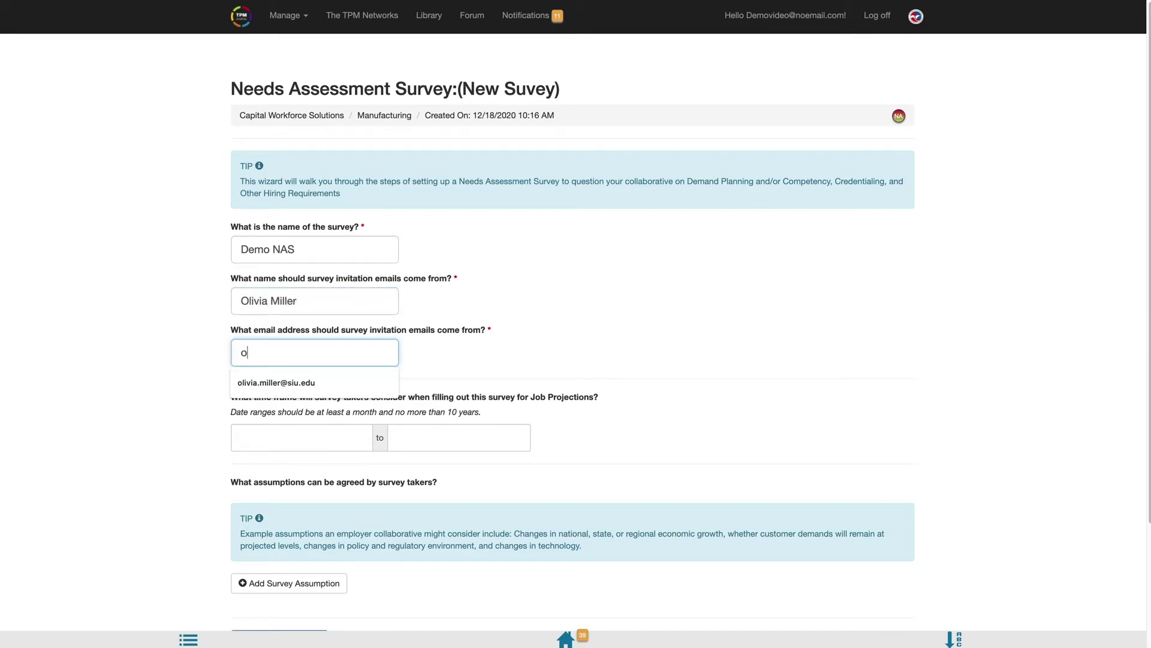
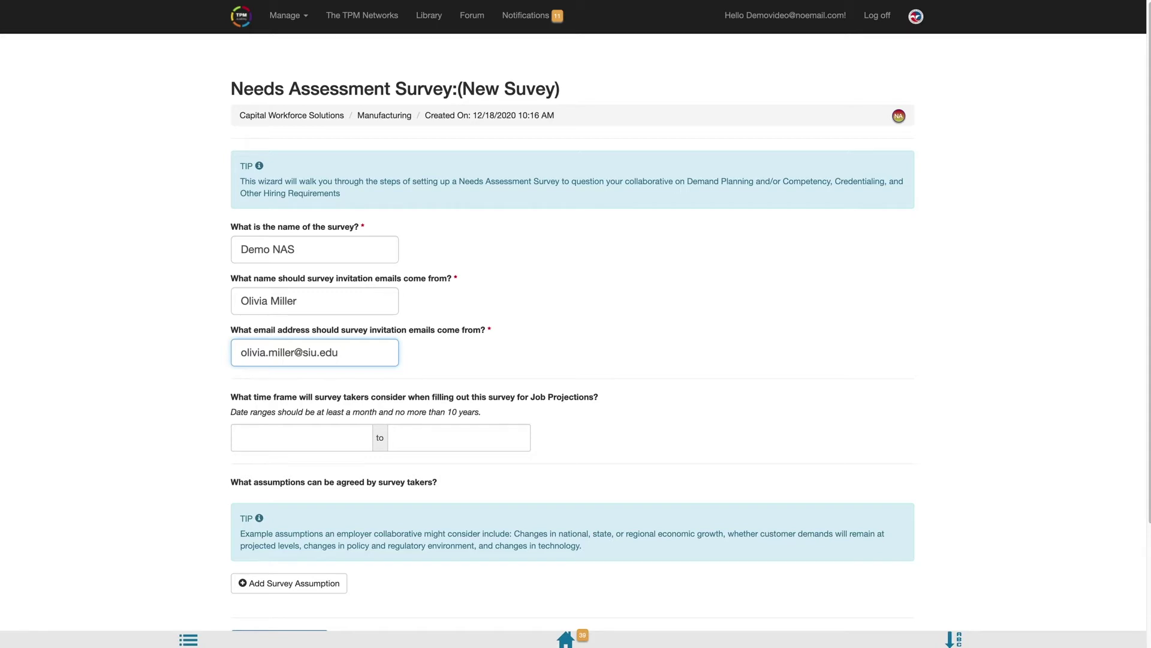
# - Set the survey time frame from January 2021 to January 2022
pyautogui.click(326, 439)
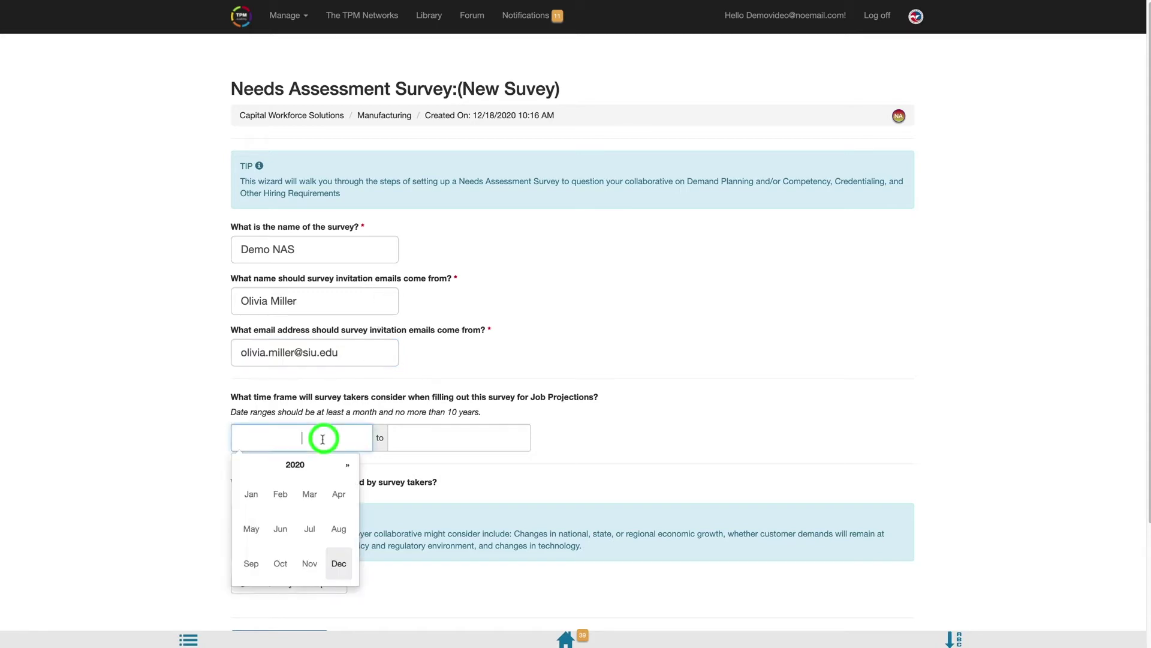
pyautogui.click(347, 468)
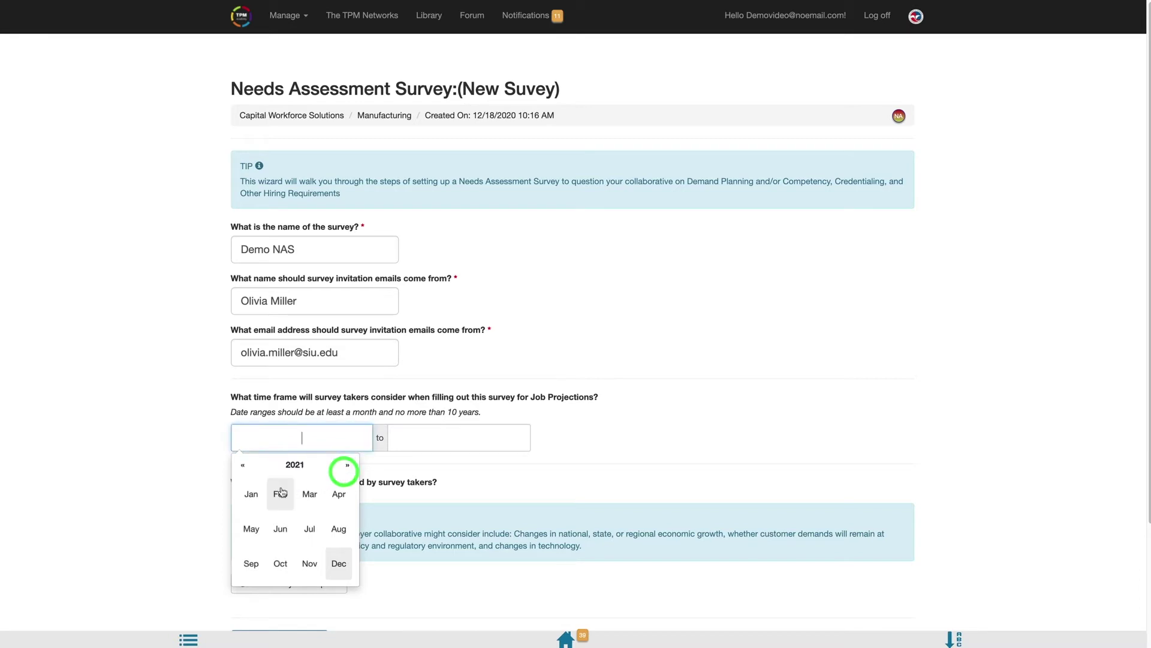
pyautogui.click(258, 494)
pyautogui.click(442, 439)
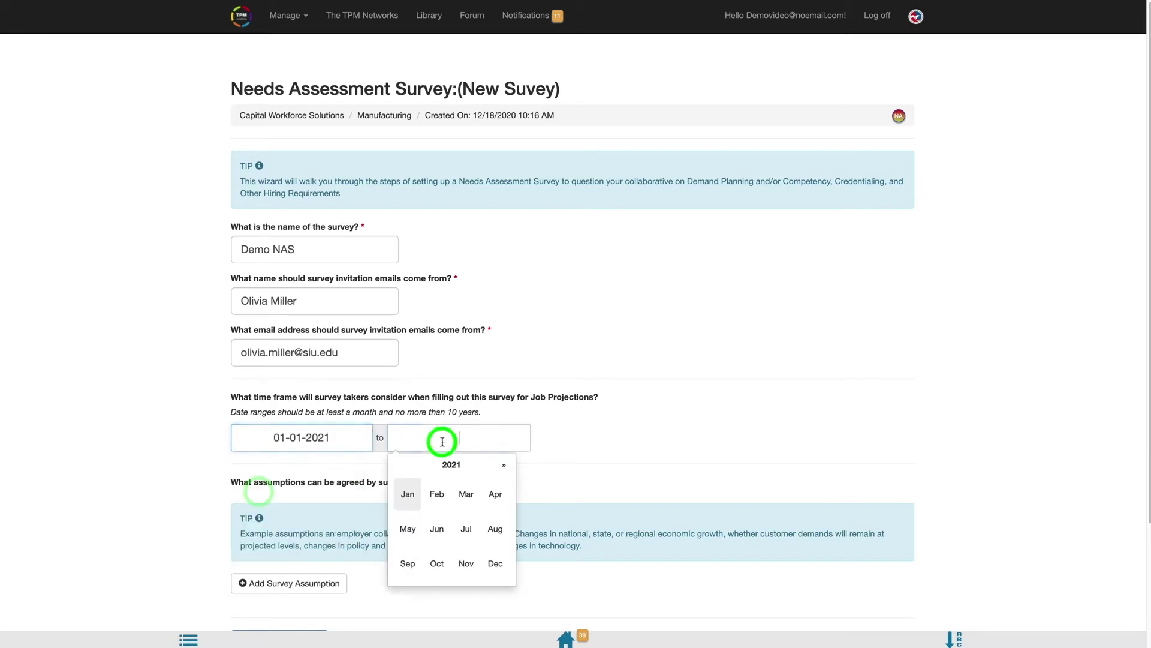
pyautogui.click(500, 465)
pyautogui.click(408, 494)
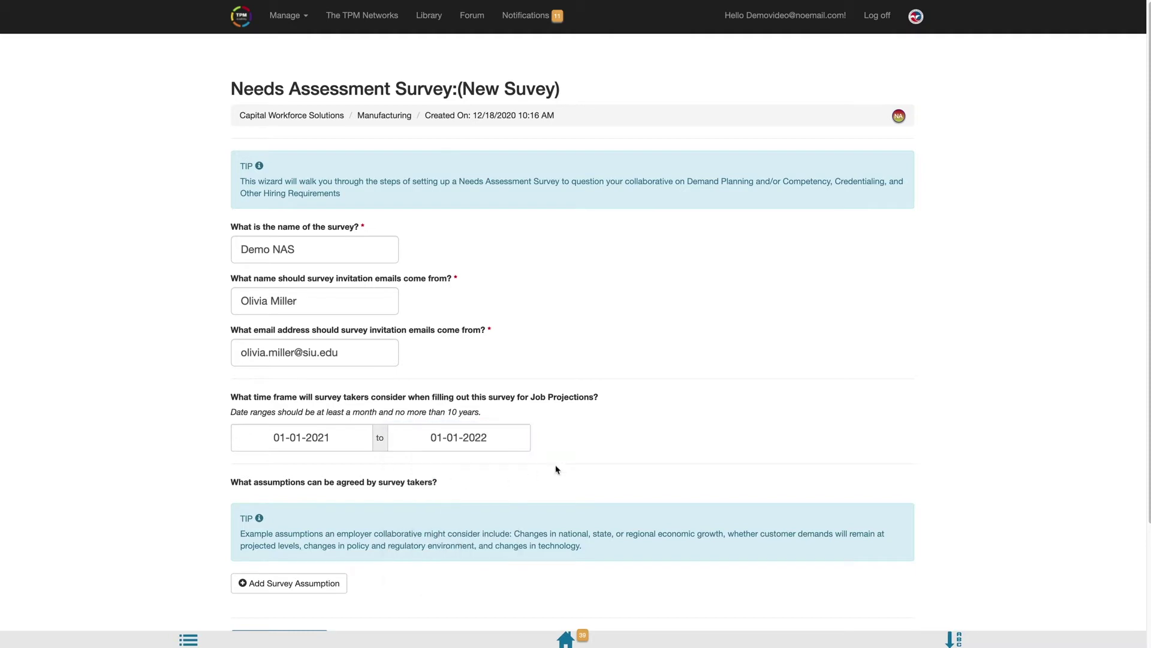
# - Add the survey assumption 'Demo Assumption' and save the step
pyautogui.scroll(-3, 556, 469)
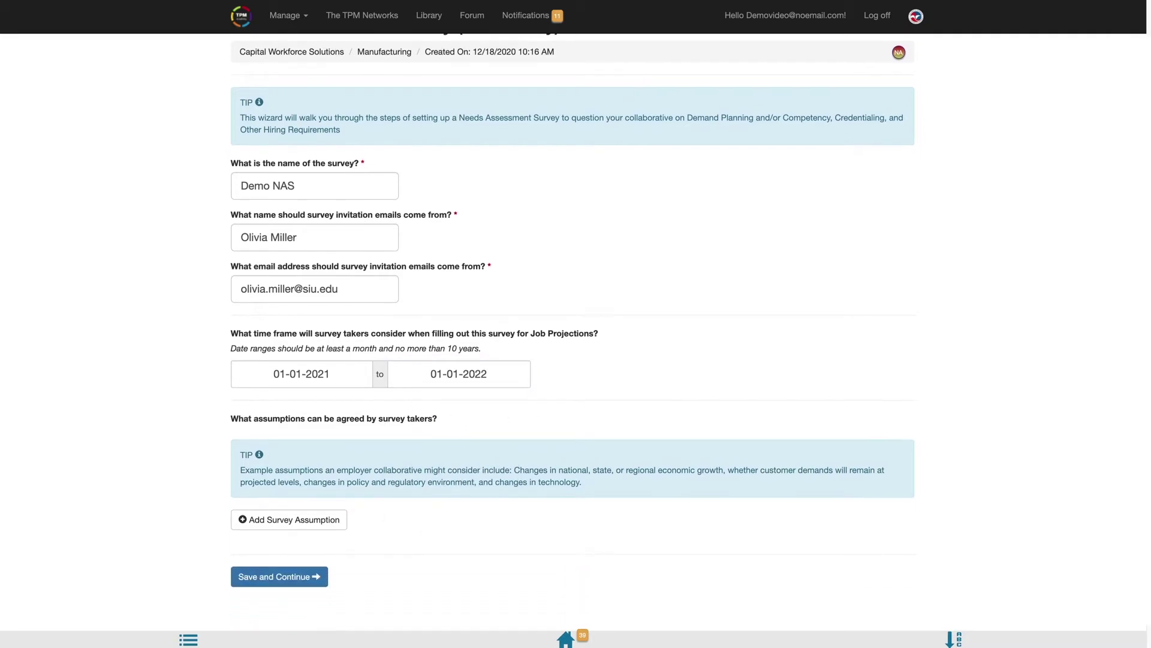
pyautogui.scroll(-1, 573, 336)
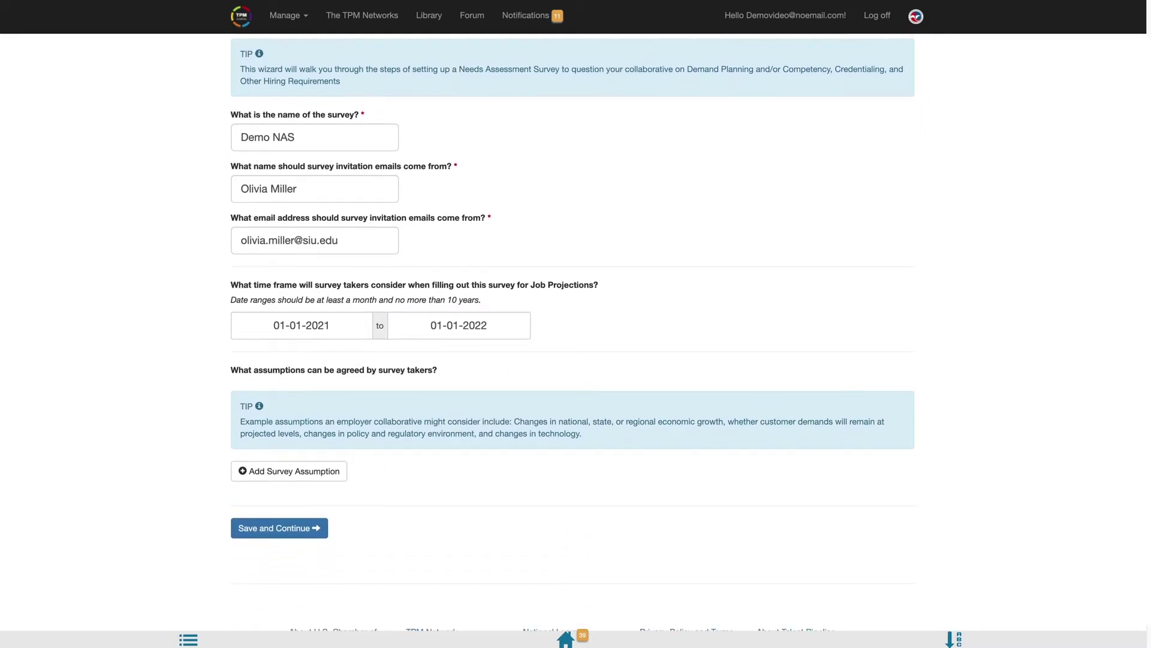
pyautogui.click(288, 471)
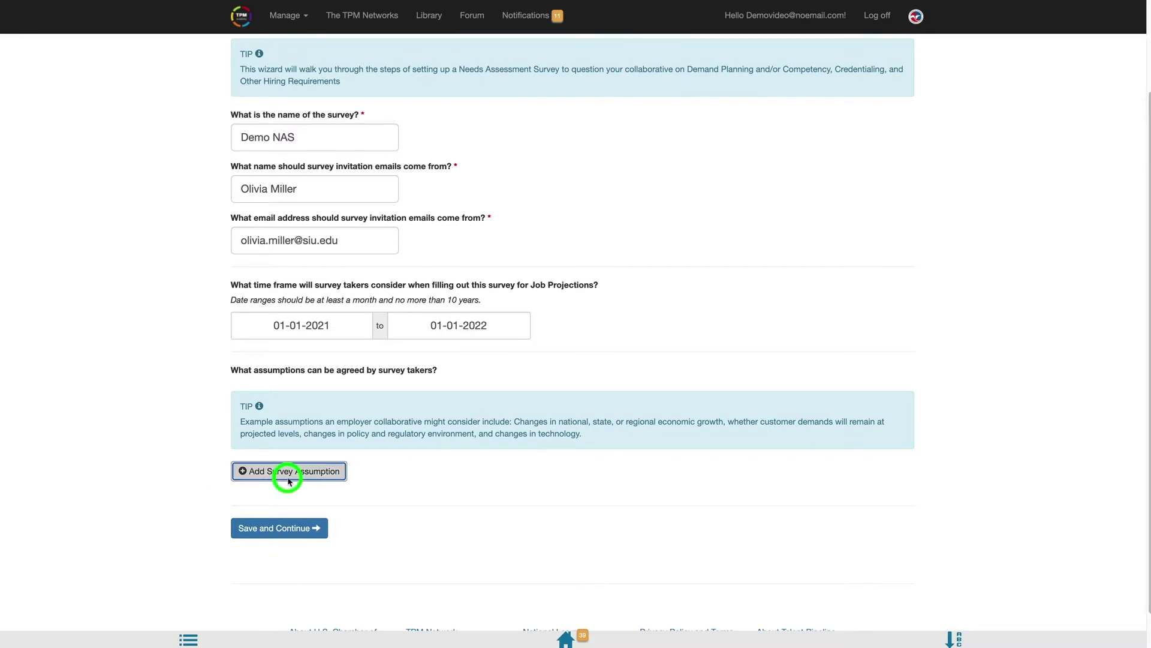
pyautogui.click(442, 96)
pyautogui.write('Demo Assumption')
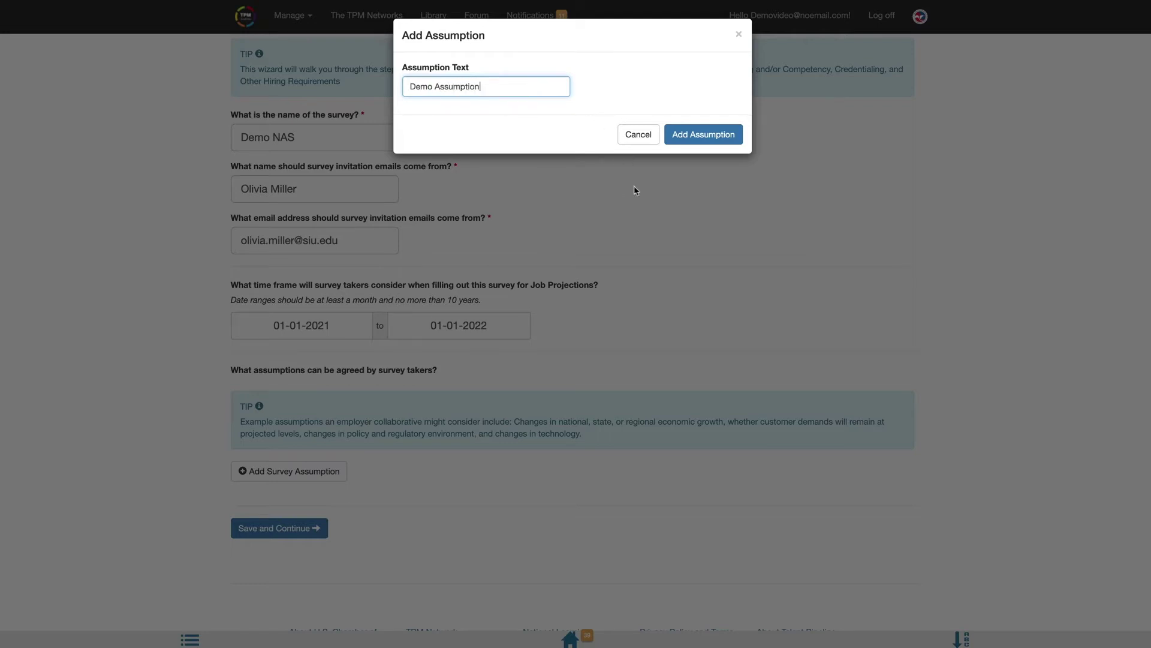
pyautogui.click(706, 136)
pyautogui.click(293, 561)
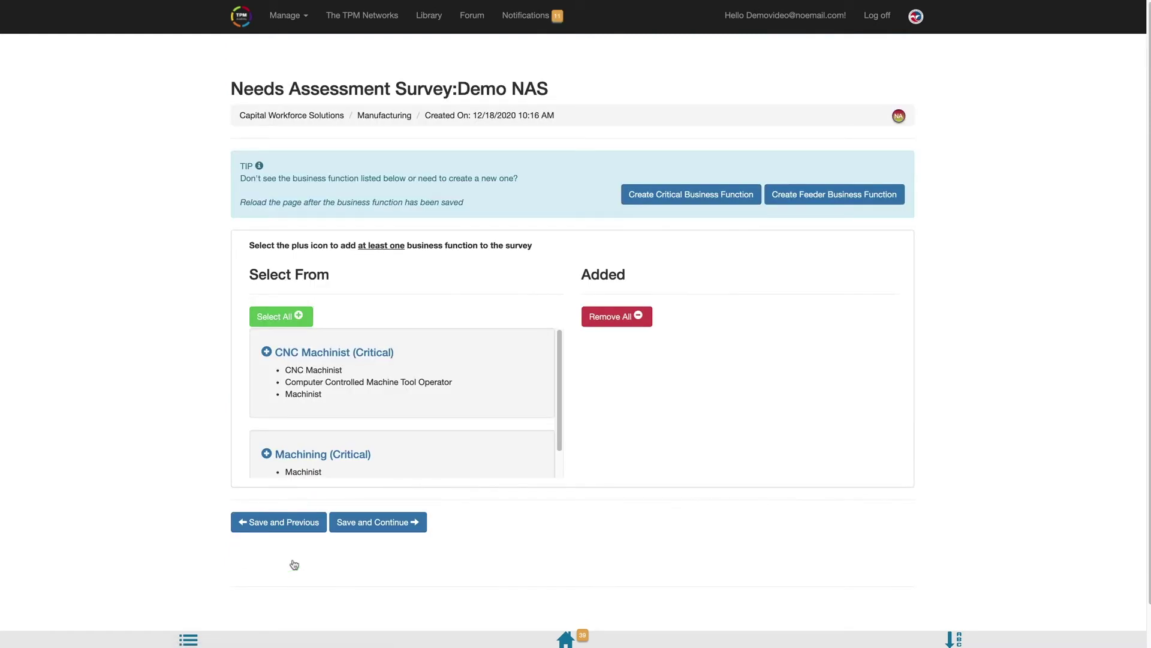
# - Add CNC Machinist (Critical) as the business function and save
pyautogui.click(266, 353)
pyautogui.click(385, 481)
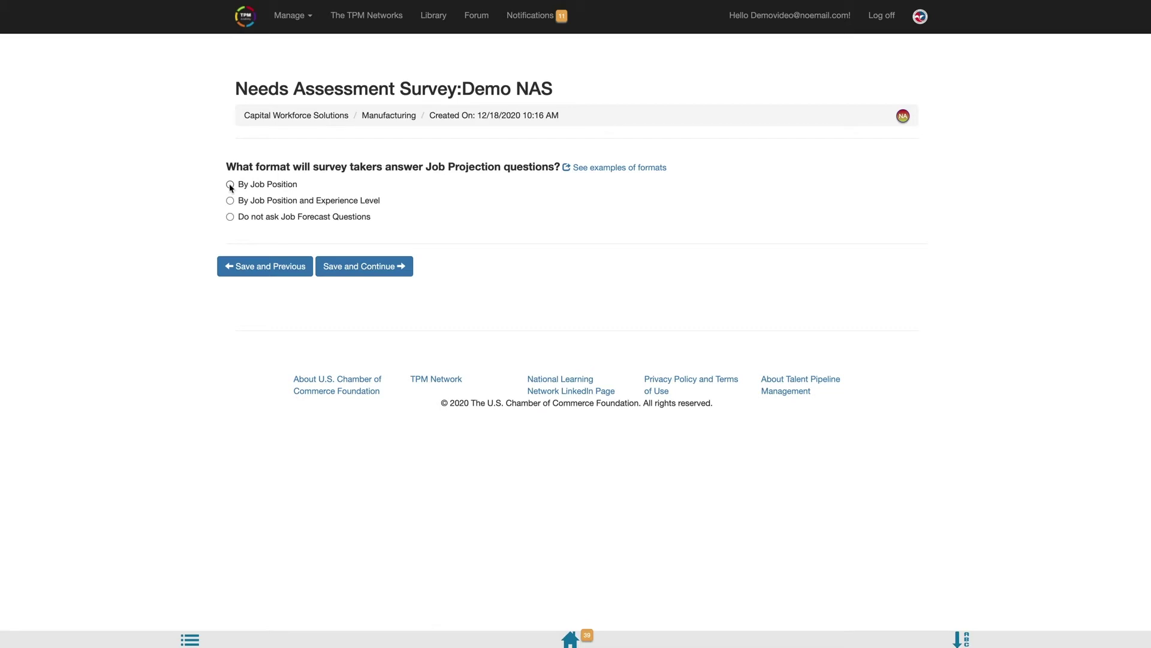
# - Ask projections by job position, full-time only, with Retired/Upskilled replacements and aggregate locations
pyautogui.click(230, 185)
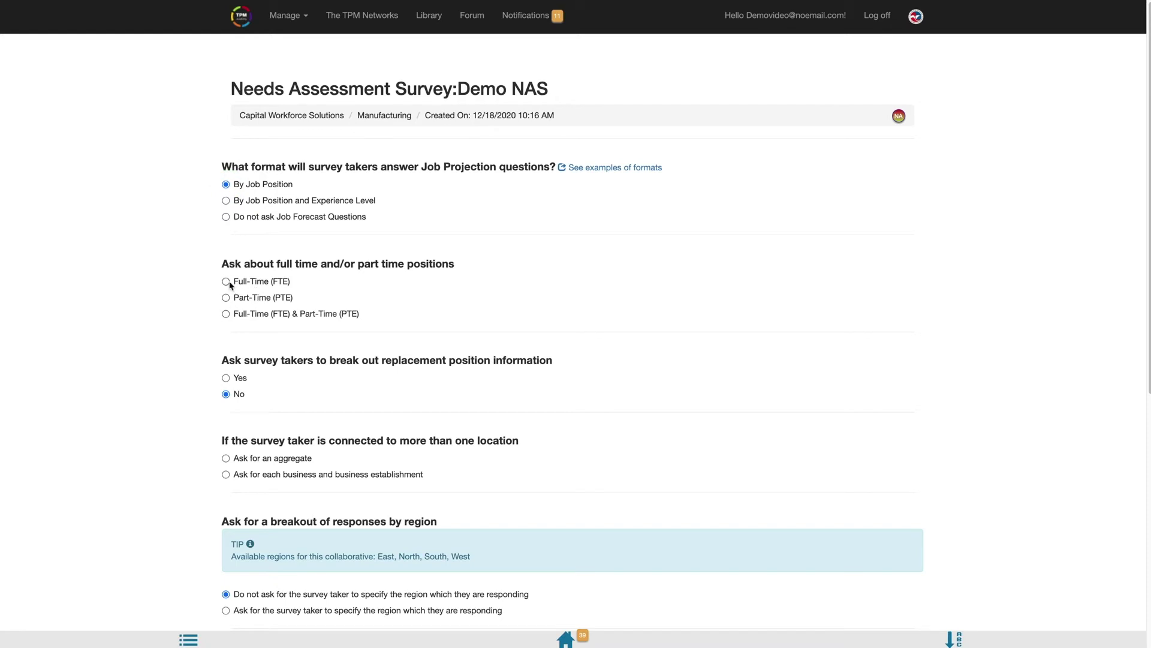
pyautogui.click(228, 283)
pyautogui.click(226, 378)
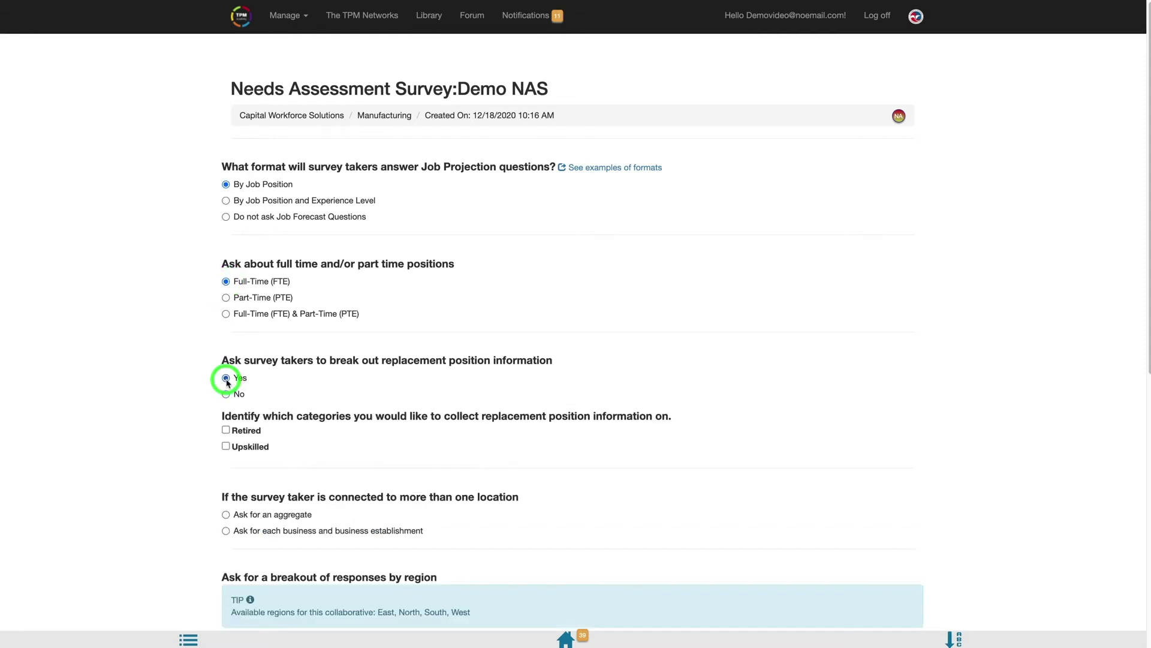
pyautogui.click(227, 431)
pyautogui.click(228, 449)
pyautogui.click(227, 514)
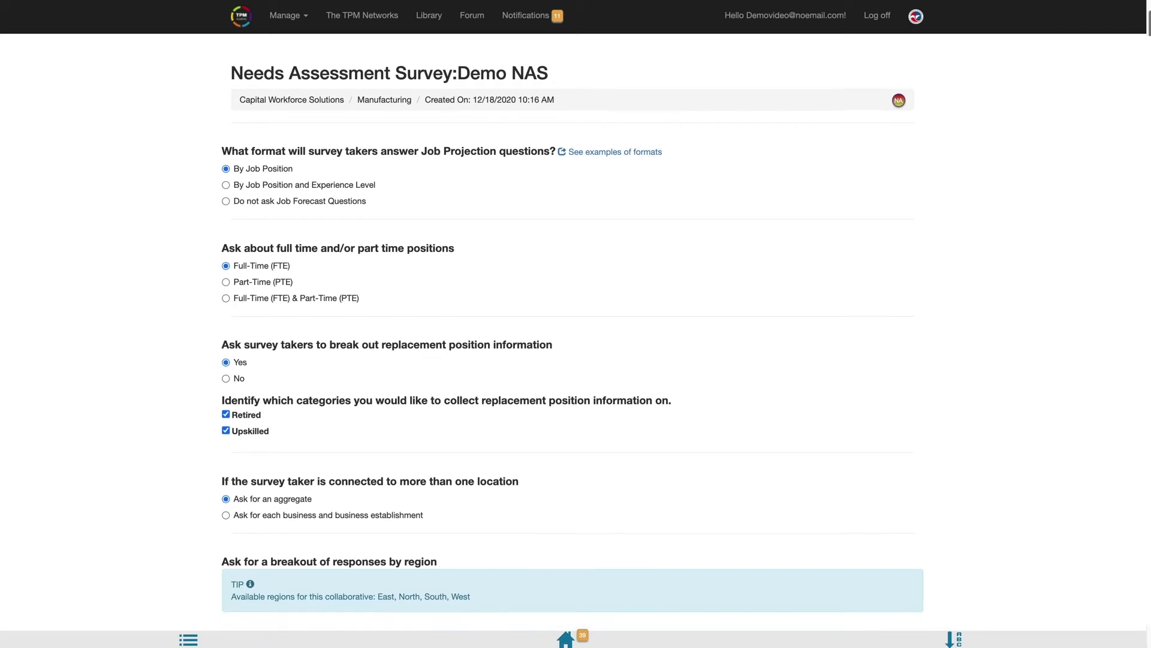
# - Add CNC Machinist and Computer Controlled Machine Tool Operator as surveyed positions, then save
pyautogui.scroll(-3, 1148, 370)
pyautogui.scroll(-3, 1139, 384)
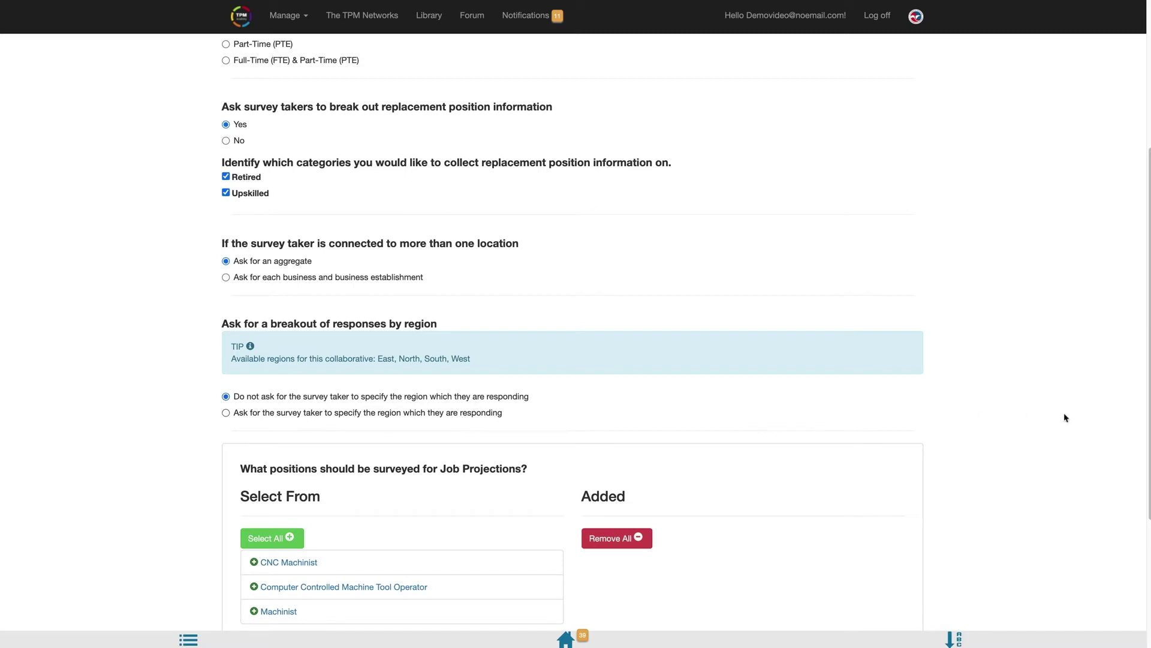
pyautogui.scroll(-3, 1144, 420)
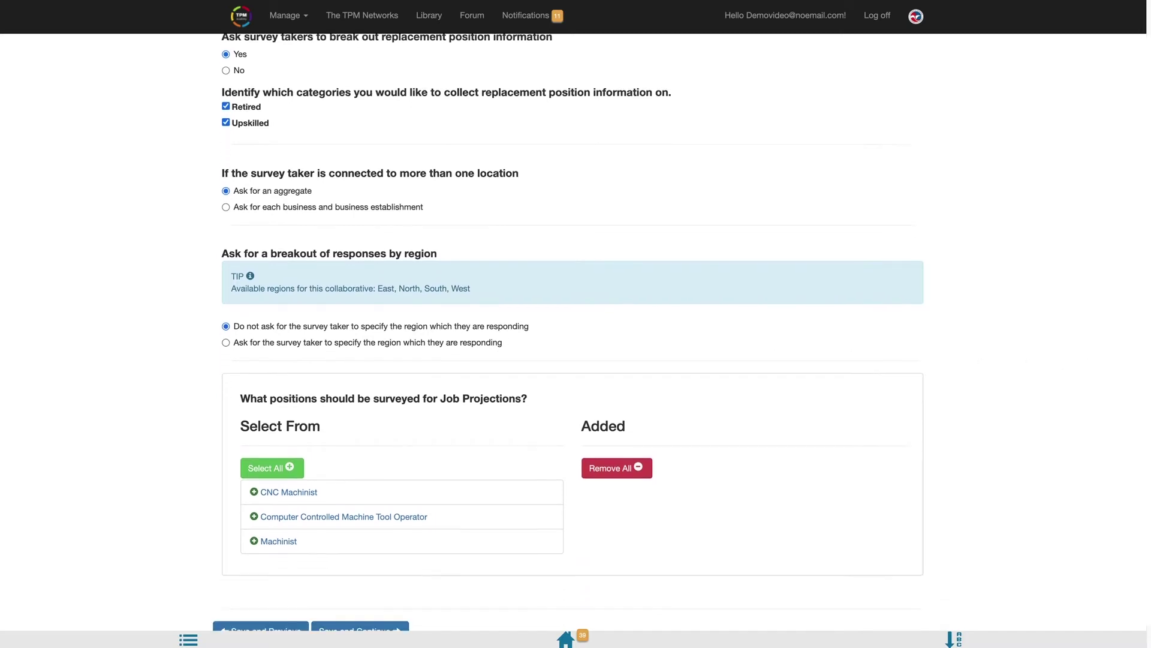
pyautogui.scroll(-1, 613, 447)
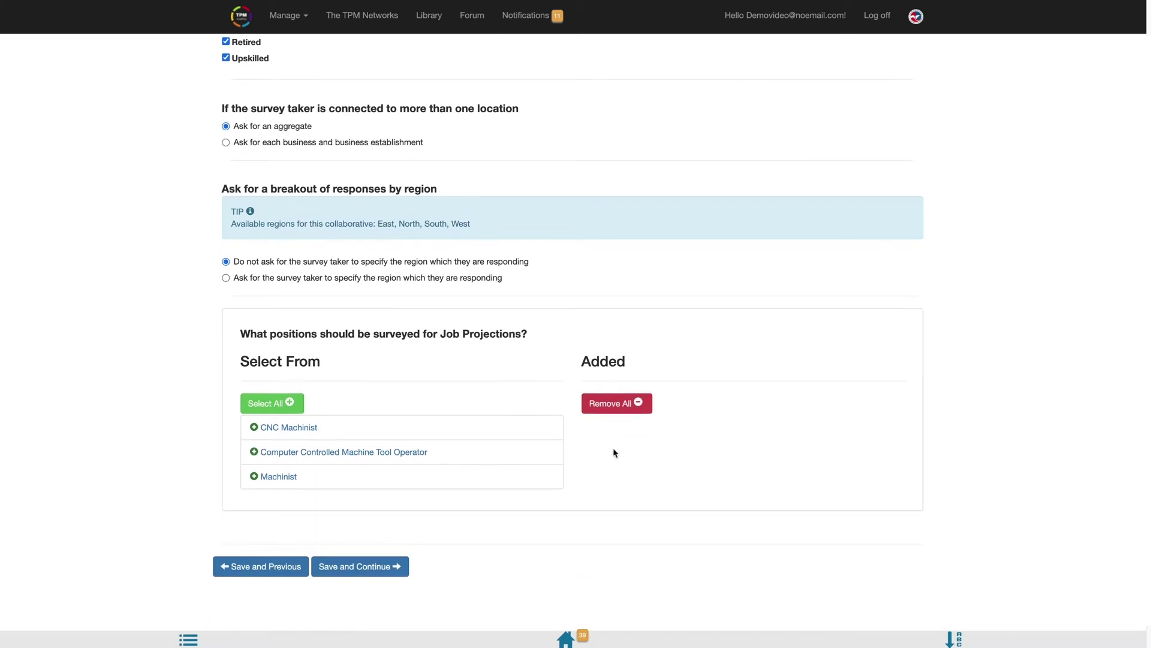
pyautogui.click(254, 427)
pyautogui.click(253, 428)
pyautogui.click(386, 564)
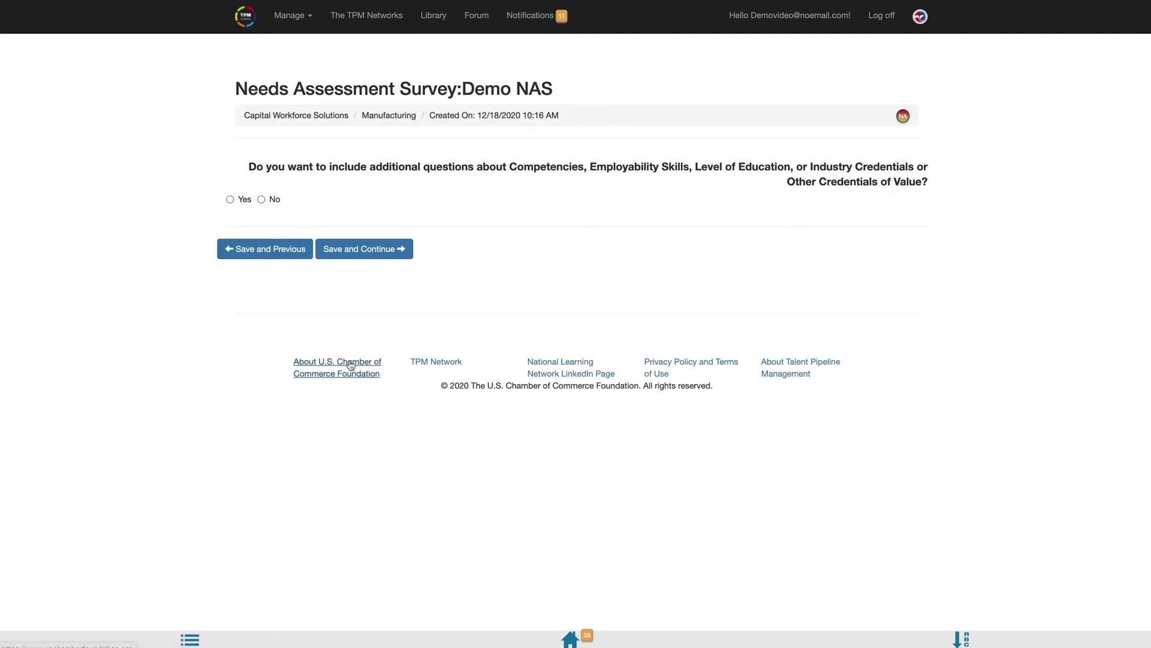
# - Include CNC Machinist competency and employability skill questions ranked by importance
pyautogui.click(241, 202)
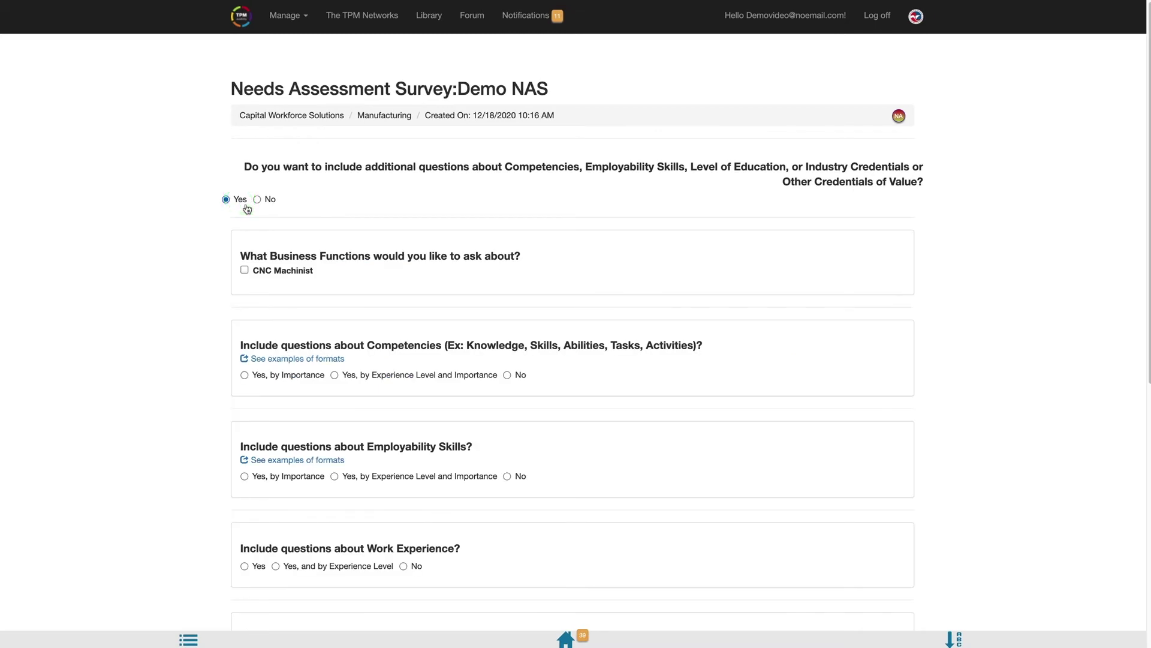
pyautogui.click(249, 272)
pyautogui.click(246, 375)
pyautogui.click(245, 477)
# - Answer Yes for Work Experience, Level of Education, Industry Credentials and Other Hiring Requirements, then save
pyautogui.scroll(-5, 575, 330)
pyautogui.scroll(-5, 1075, 487)
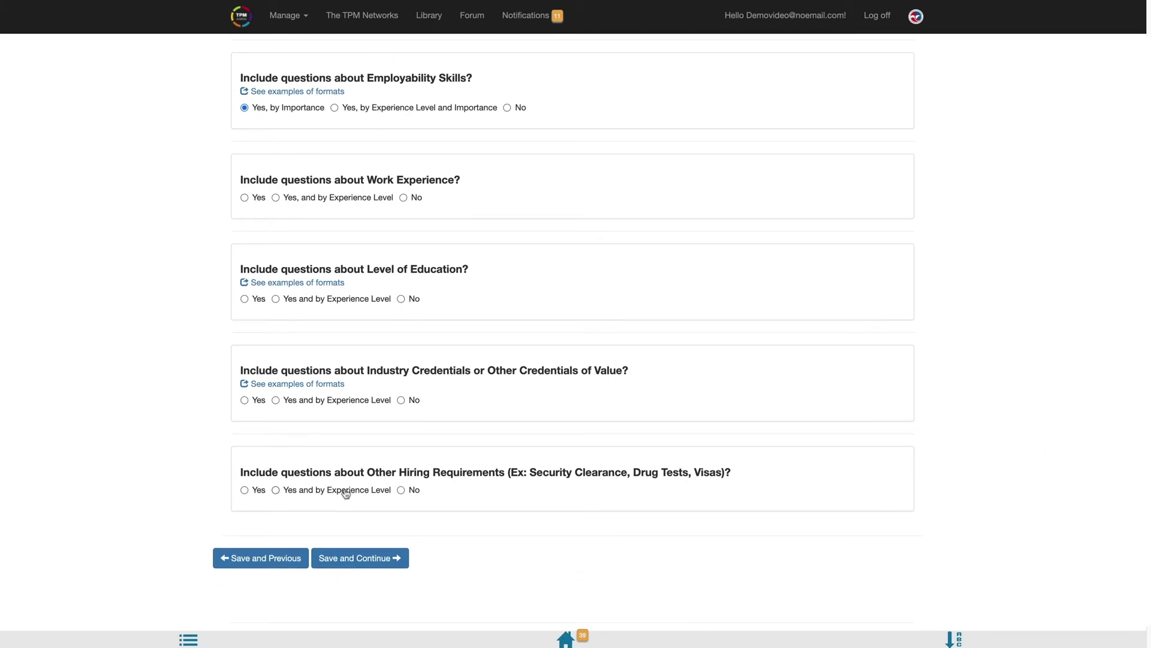
pyautogui.click(245, 198)
pyautogui.click(244, 299)
pyautogui.click(245, 400)
pyautogui.click(245, 490)
pyautogui.click(349, 552)
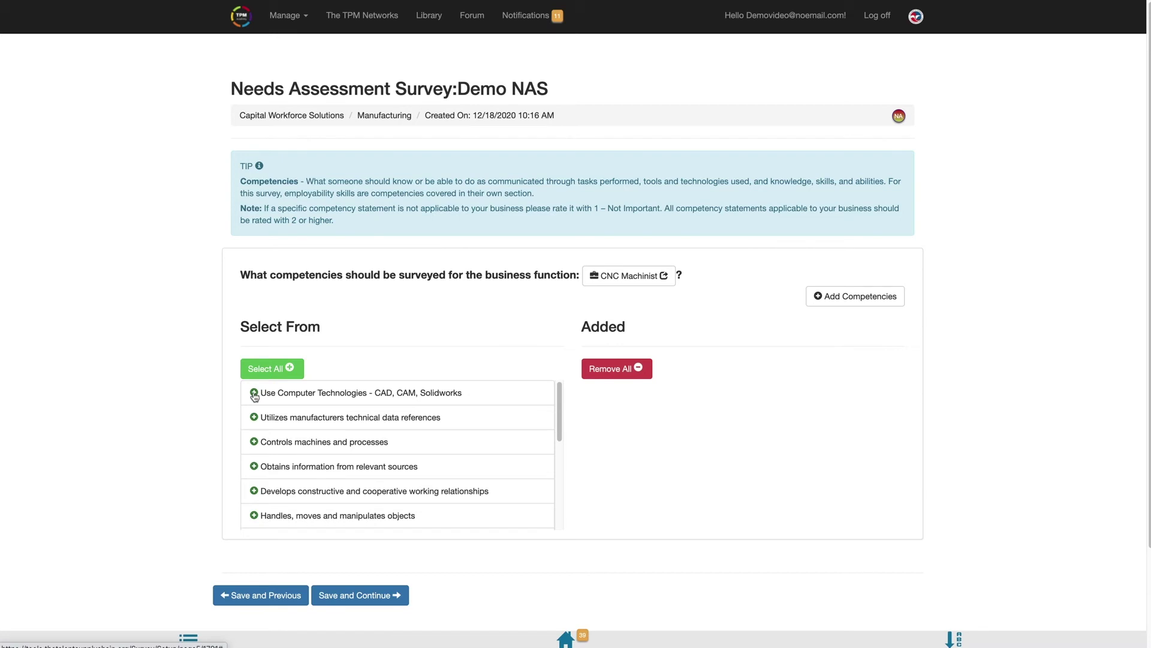
# - Add six CNC Machinist competencies, move technical data references up and Use Computer Technologies down, then save
pyautogui.click(254, 393)
pyautogui.click(254, 393)
pyautogui.click(254, 393)
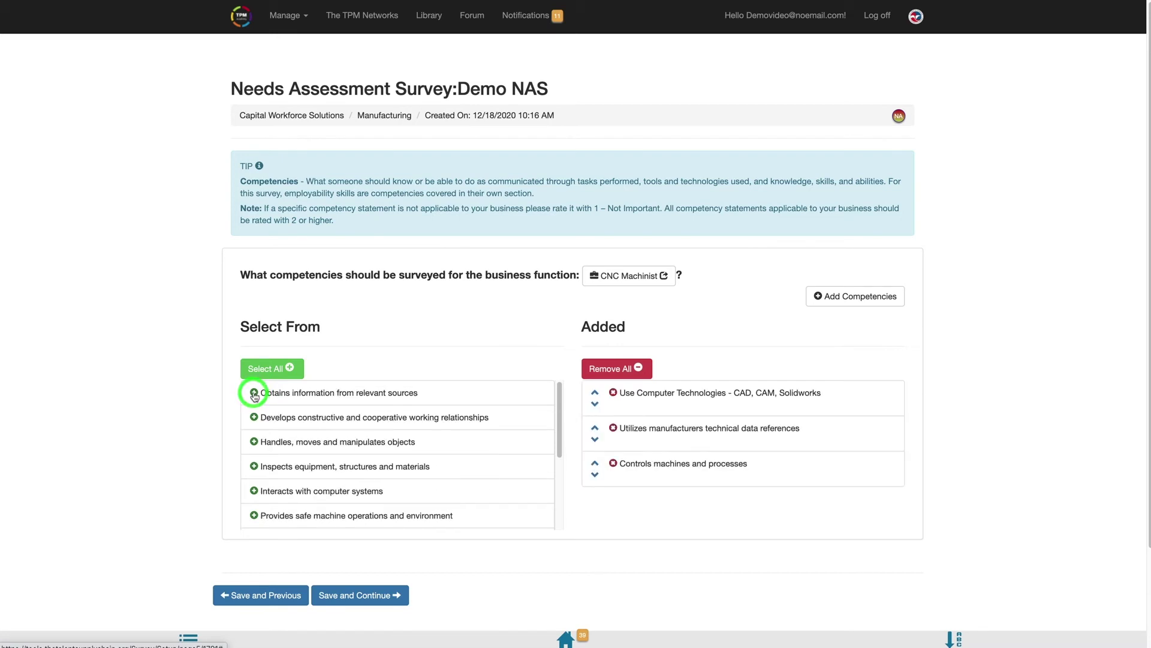
pyautogui.click(254, 393)
pyautogui.click(255, 393)
pyautogui.click(254, 393)
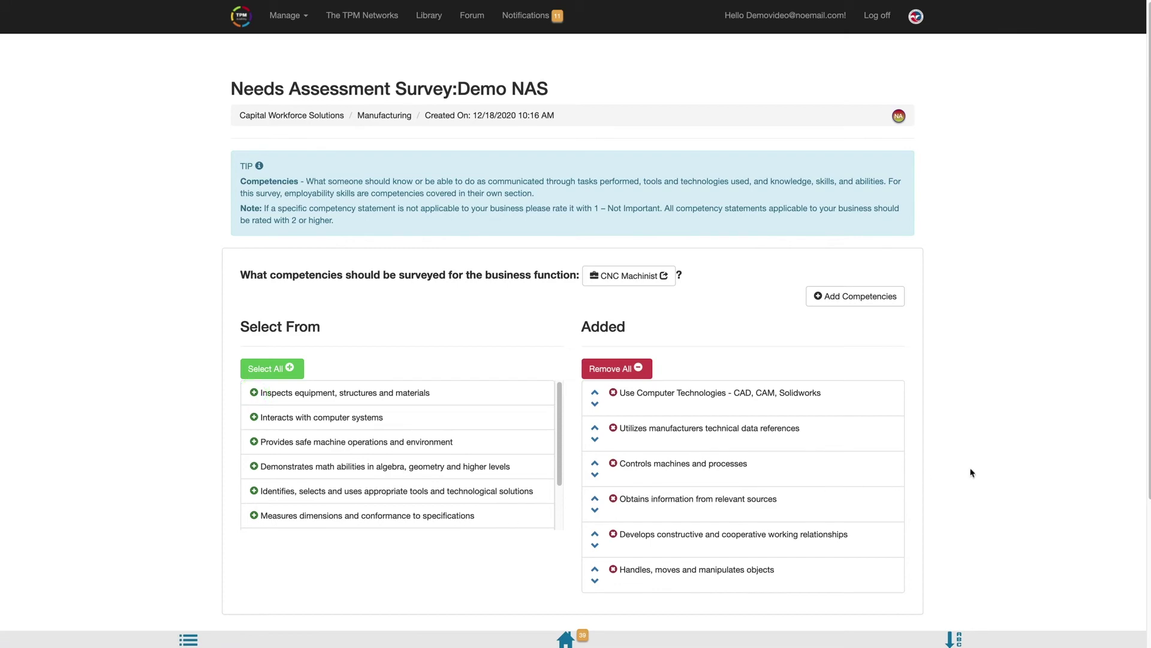
pyautogui.scroll(-3, 972, 473)
pyautogui.click(595, 227)
pyautogui.click(595, 240)
pyautogui.click(595, 275)
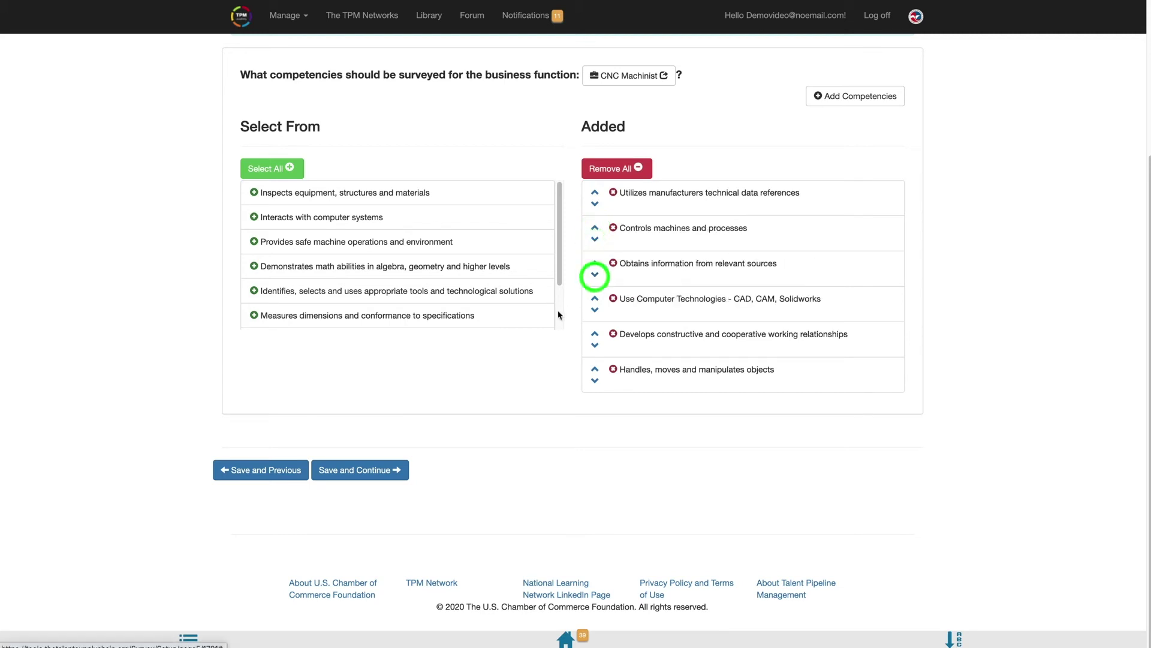
pyautogui.click(385, 469)
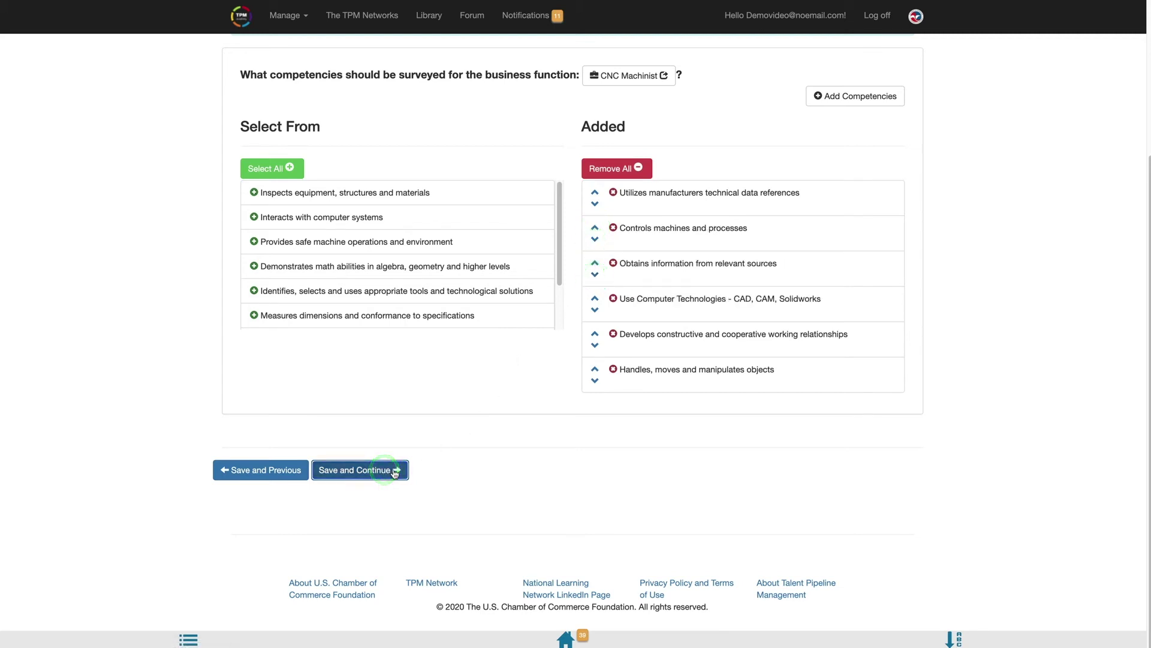
# - Add the four employability skills and save them
pyautogui.click(264, 392)
pyautogui.click(265, 393)
pyautogui.click(265, 392)
pyautogui.click(264, 392)
pyautogui.click(351, 608)
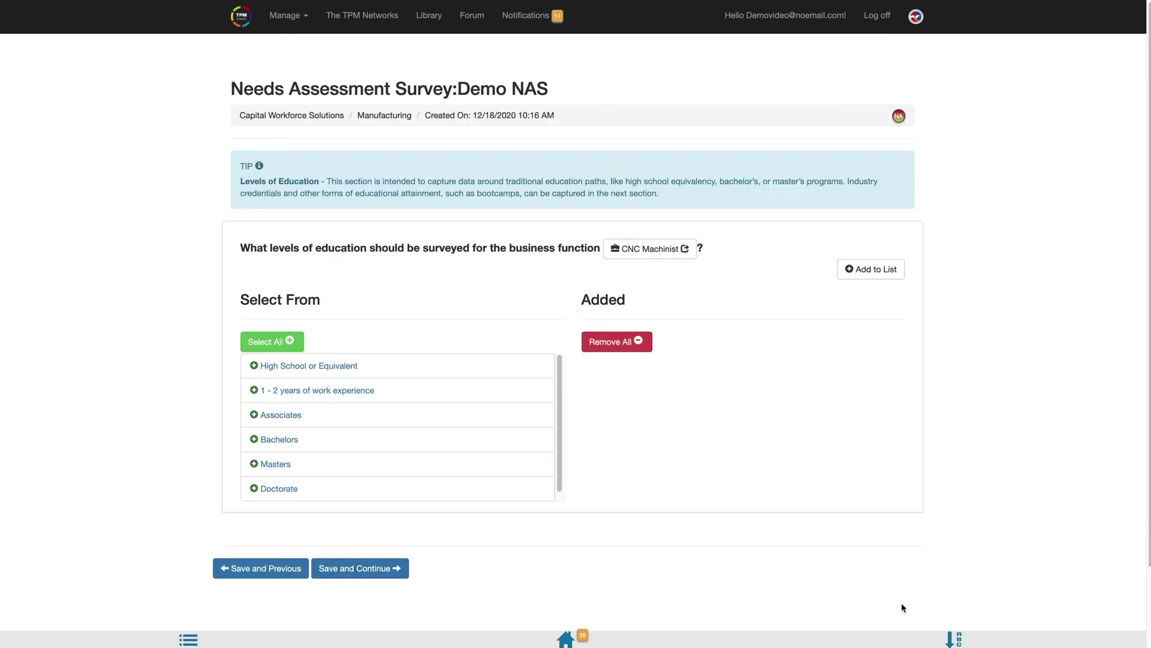
# - Add High School, 1-2 years, Associates and Bachelors education levels, then save
pyautogui.click(255, 366)
pyautogui.click(254, 366)
pyautogui.click(254, 366)
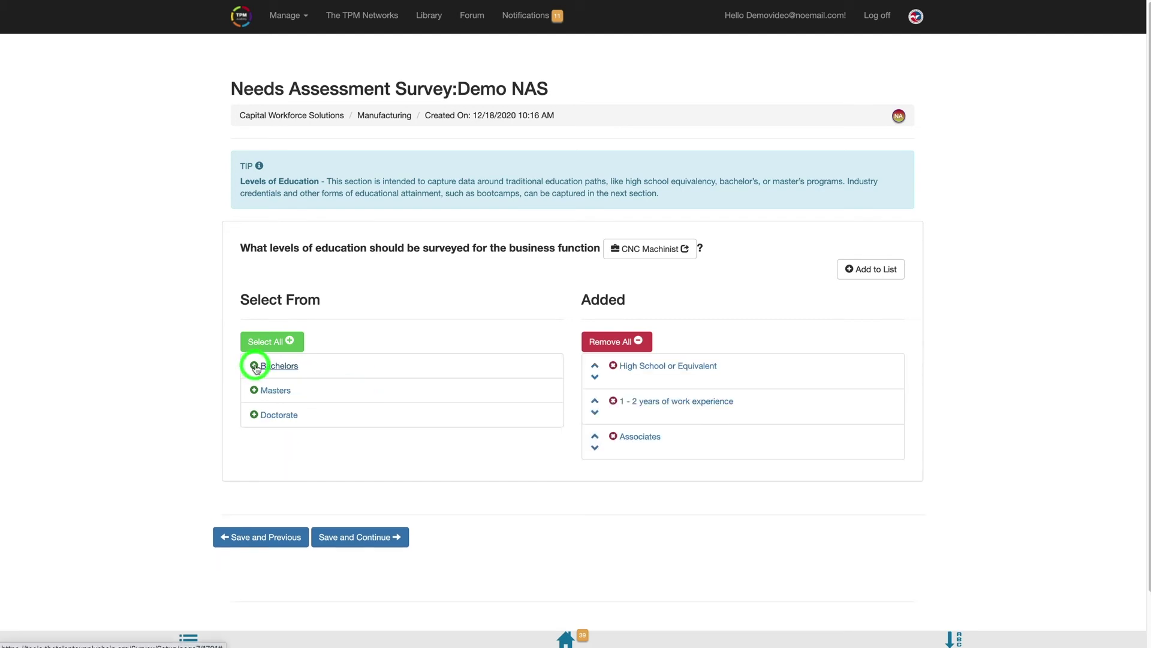
pyautogui.click(351, 565)
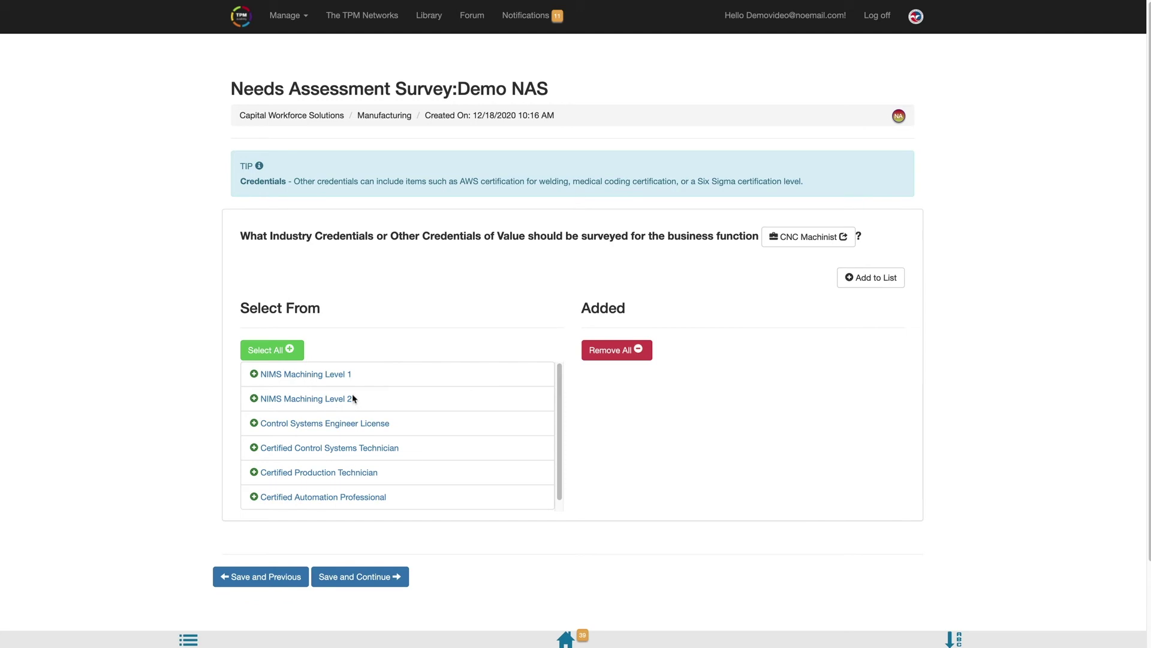
# - Add NIMS Machining Level 1, Level 2 and Certified Control Systems Technician credentials, then save
pyautogui.click(253, 376)
pyautogui.click(253, 375)
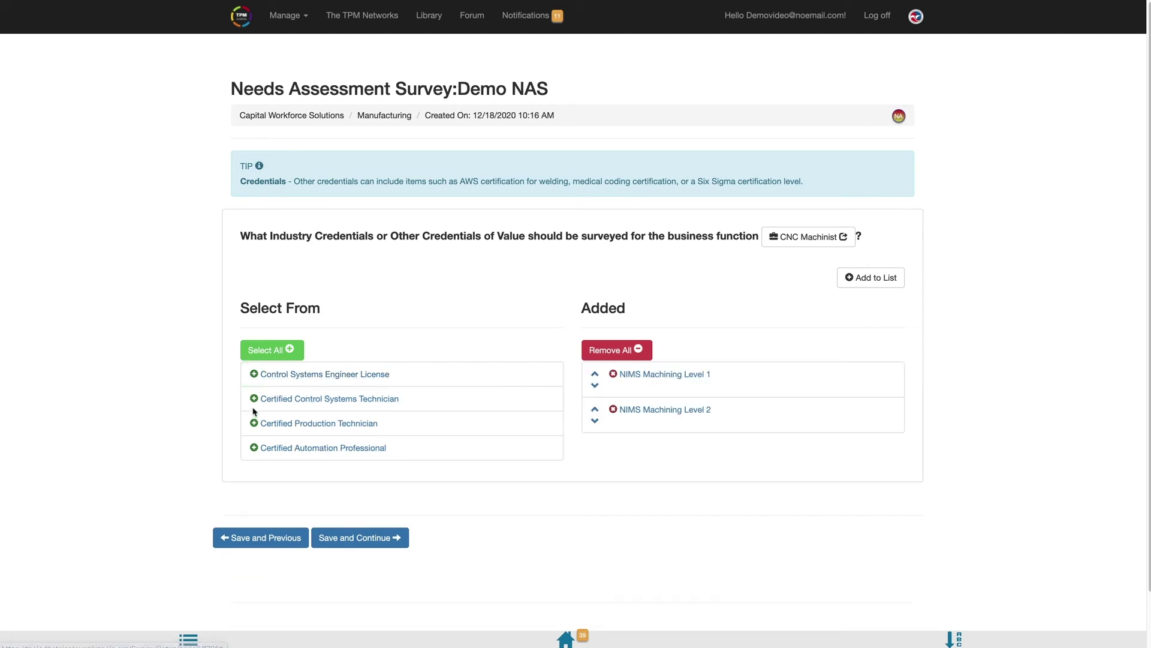
pyautogui.click(254, 399)
pyautogui.click(376, 543)
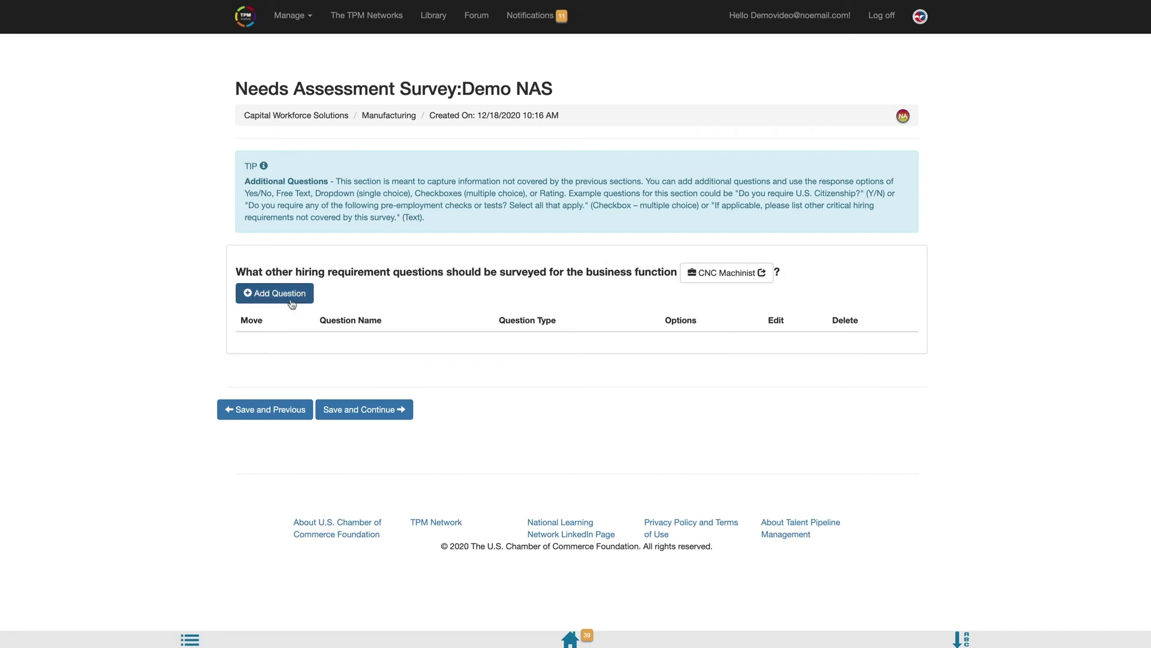
# - Add a drop-down question 'What % of hires ID are still employed'
pyautogui.click(248, 299)
pyautogui.click(456, 84)
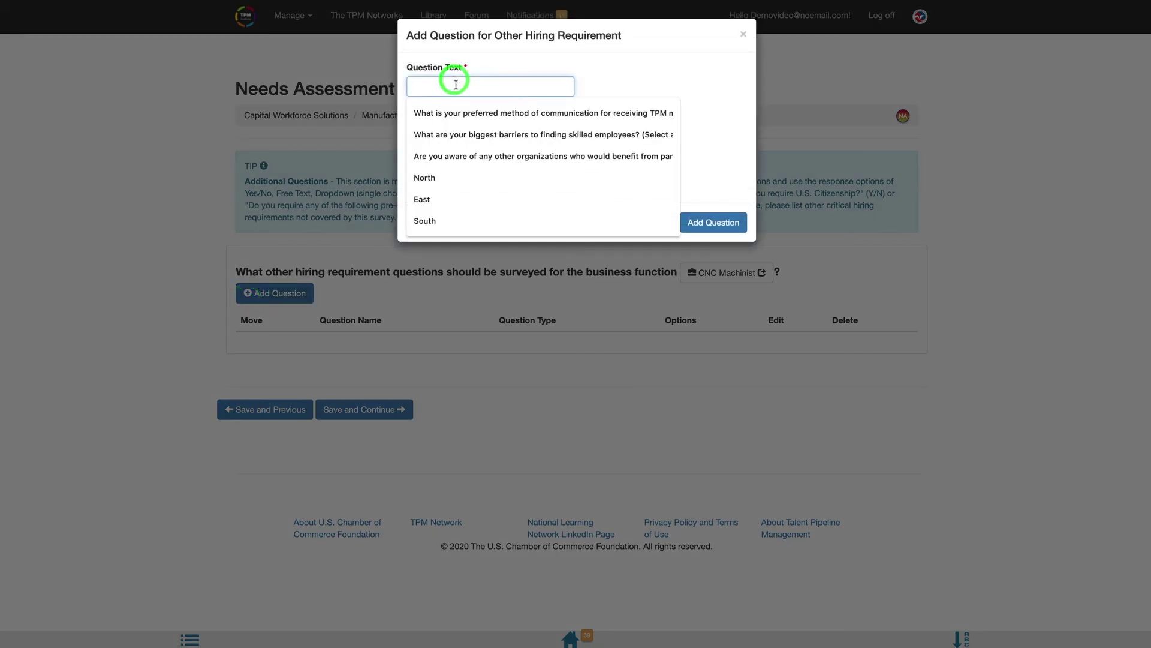
pyautogui.write('What ')
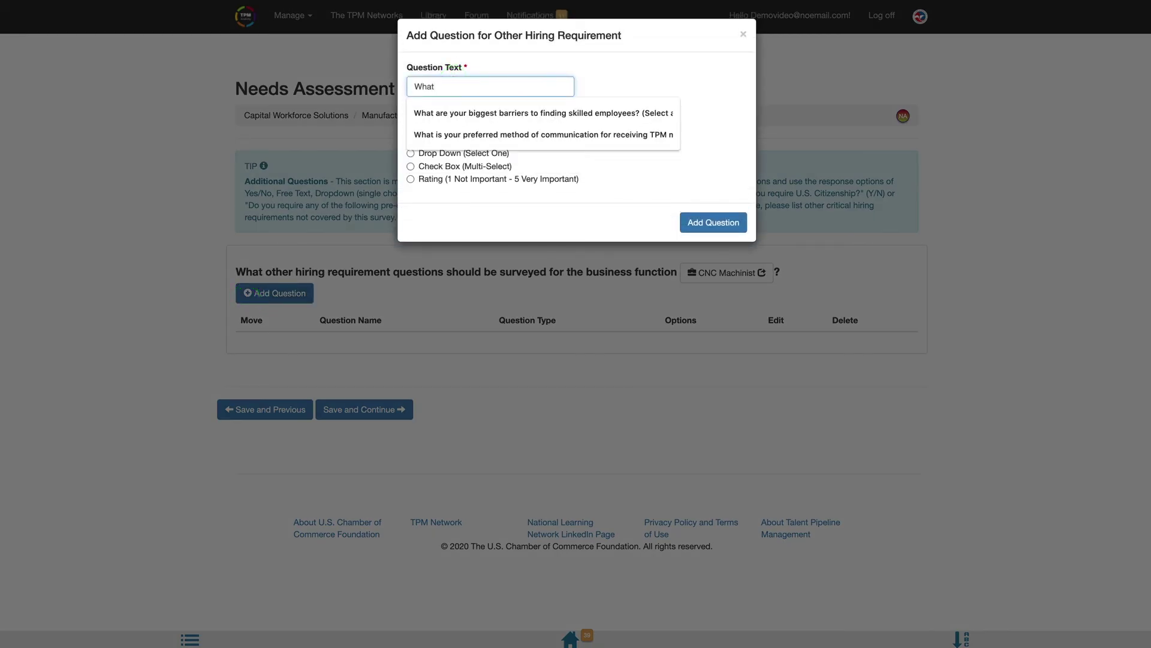
pyautogui.write('% of hires ')
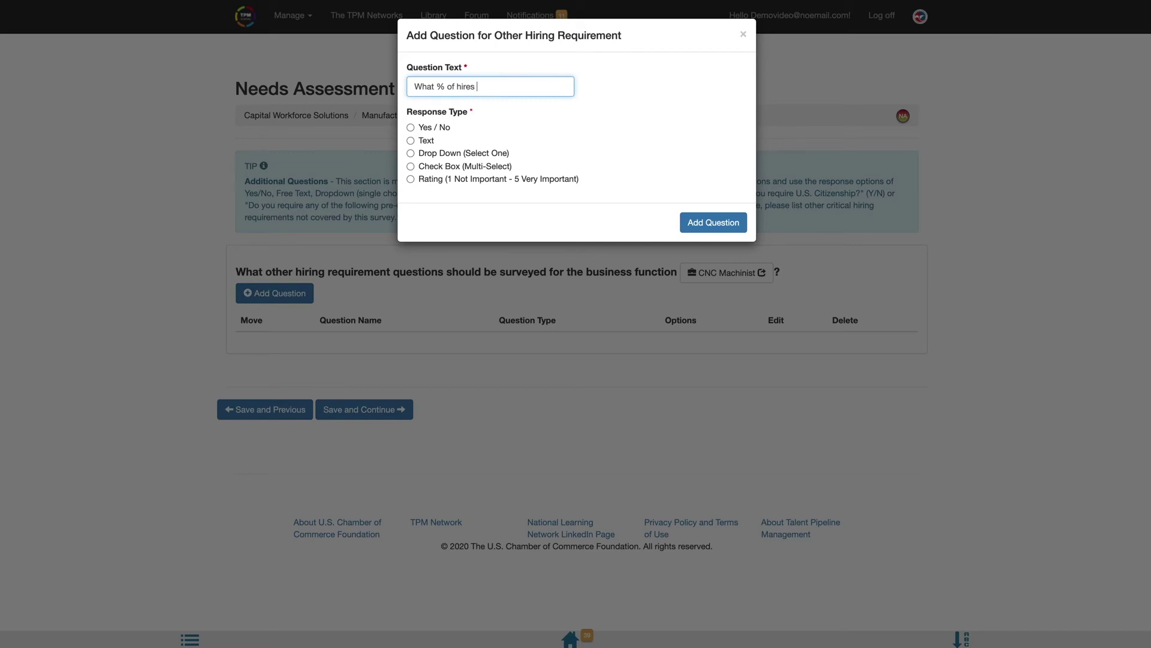
pyautogui.write('ID are still employed')
pyautogui.click(418, 155)
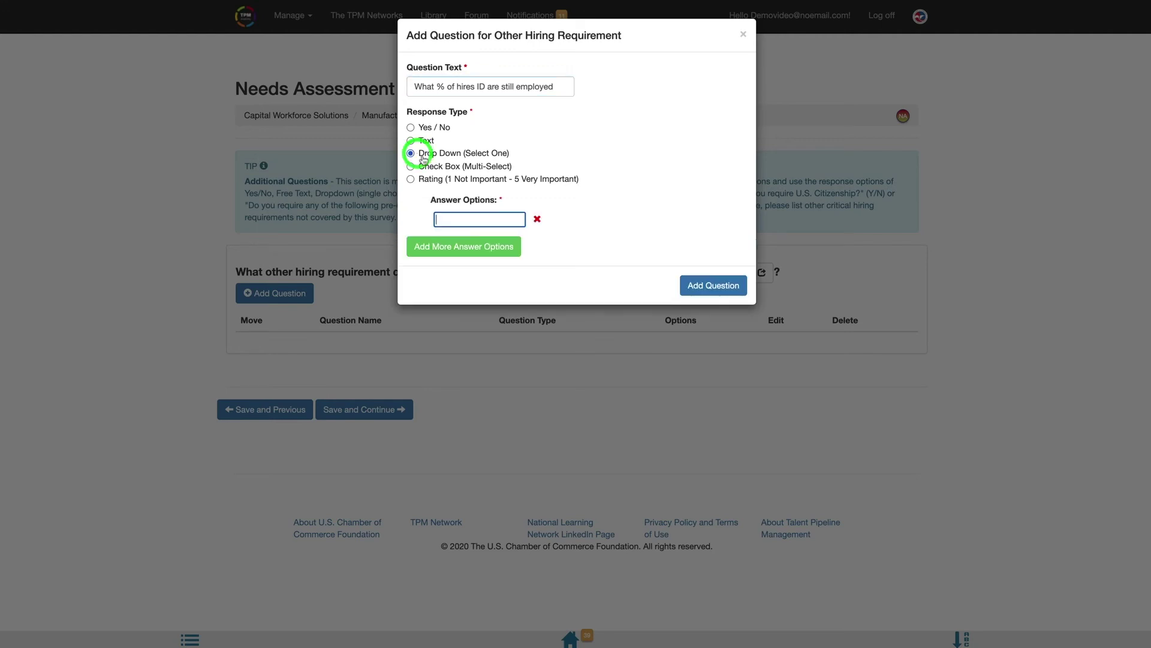
# - Give it answers 0% - 25%, 26% - 50%, 51% - 75%, 76% - 100% and save the question
pyautogui.write('0% - 25%')
pyautogui.click(507, 247)
pyautogui.write('26% - 50%')
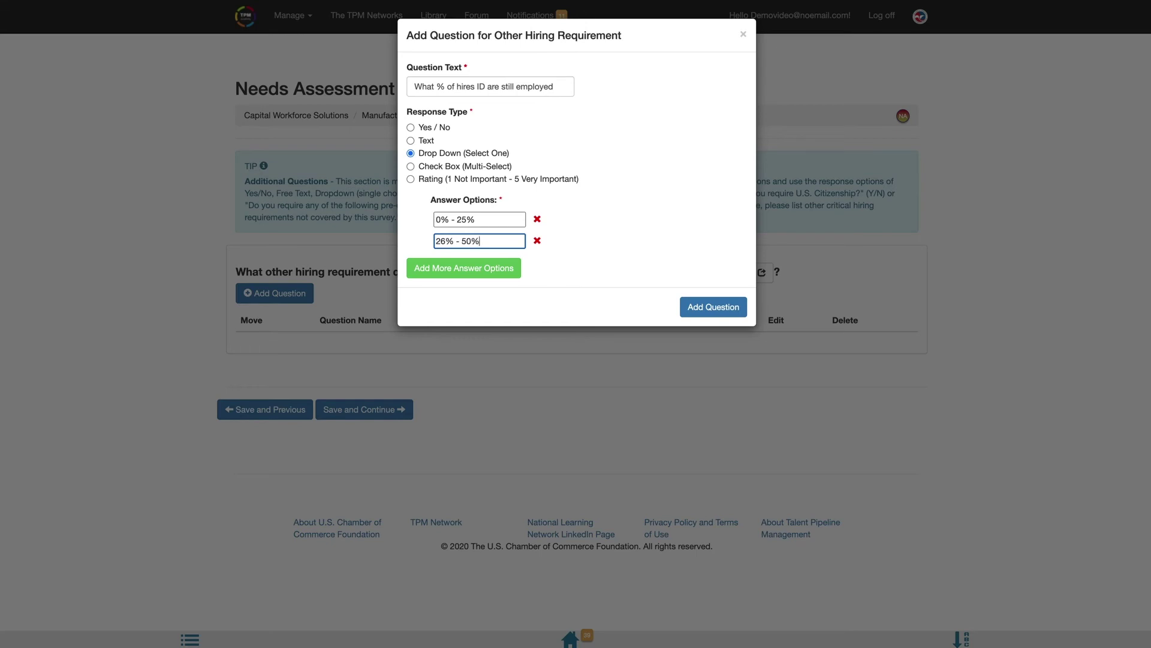
pyautogui.click(463, 268)
pyautogui.write('51% - 75%')
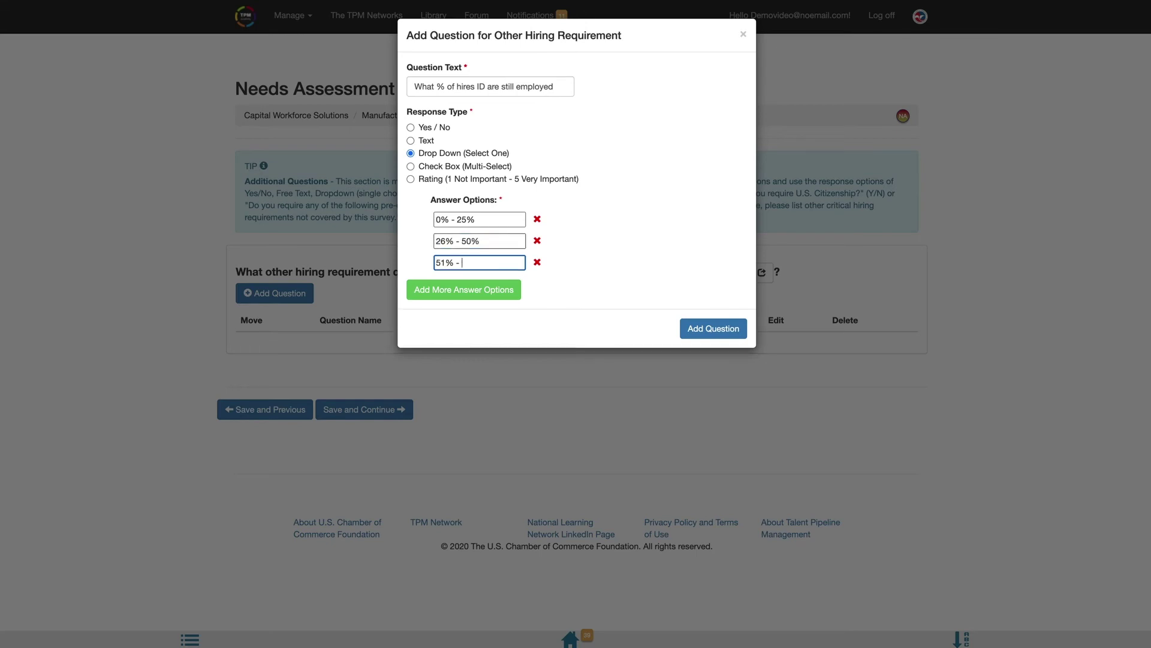
pyautogui.press('Return')
pyautogui.write('76% - 100')
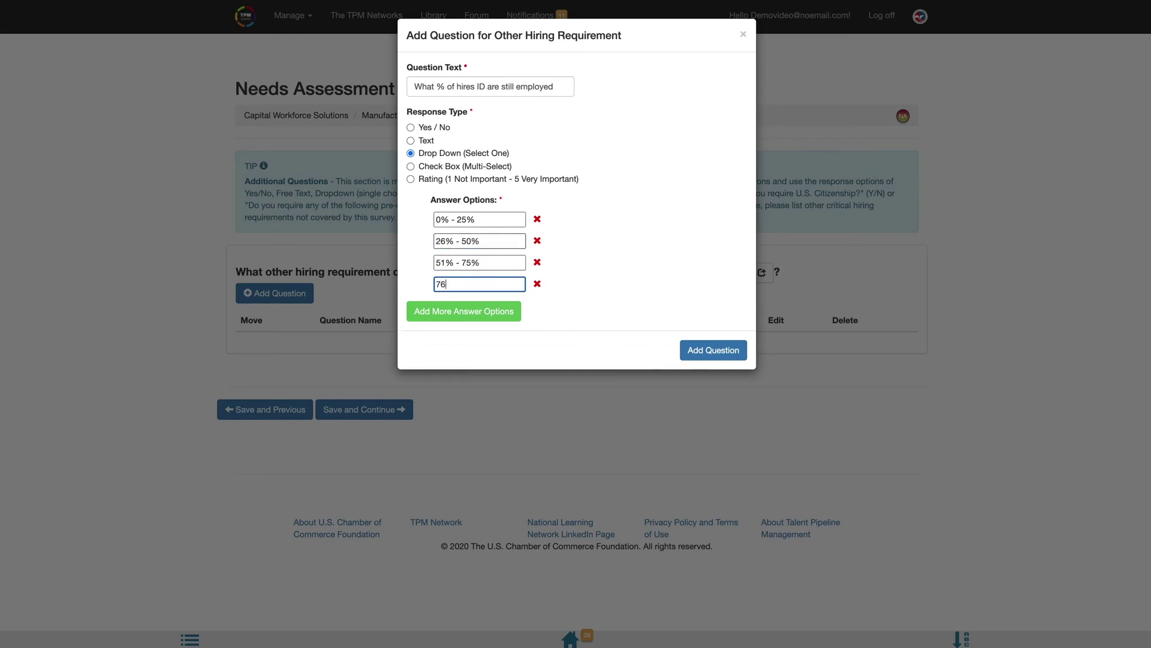
pyautogui.write('%')
pyautogui.click(711, 352)
pyautogui.click(710, 354)
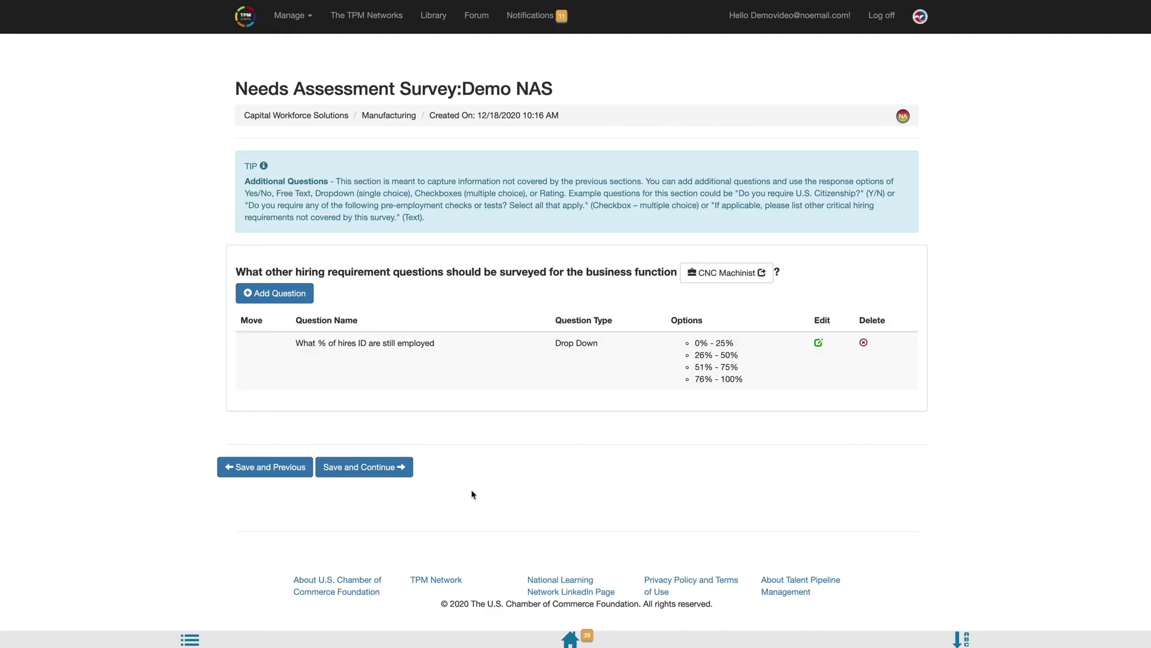
# - Make Demo NAS available from 12/18/2020 to 12/25/2020 and publish it
pyautogui.click(373, 474)
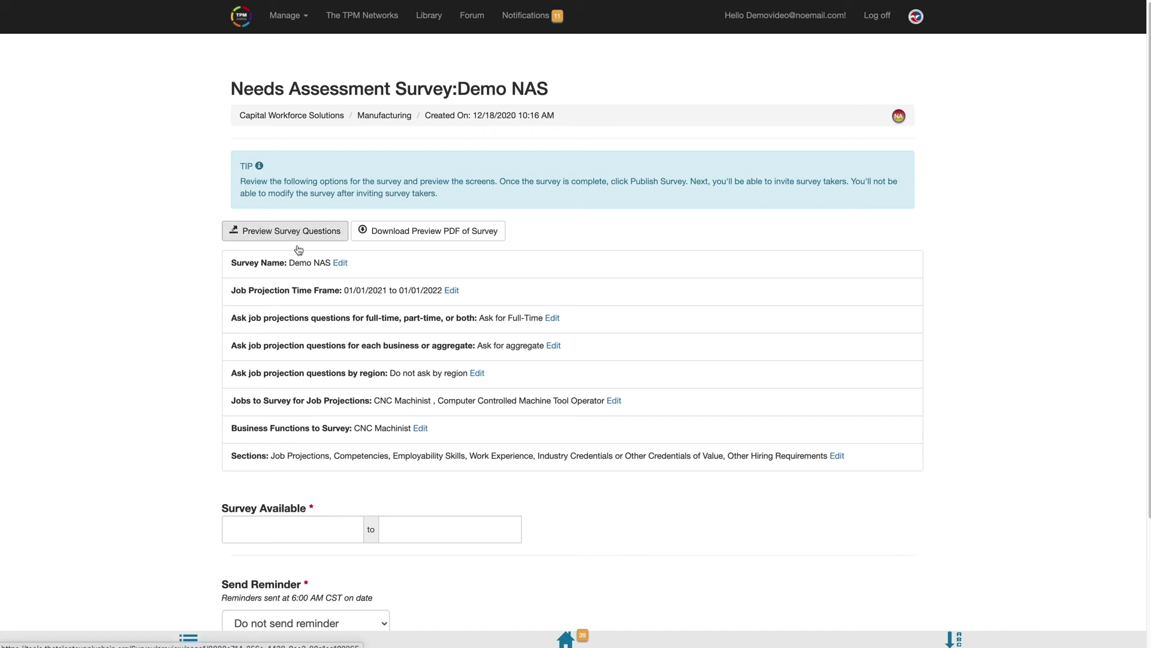
pyautogui.click(272, 528)
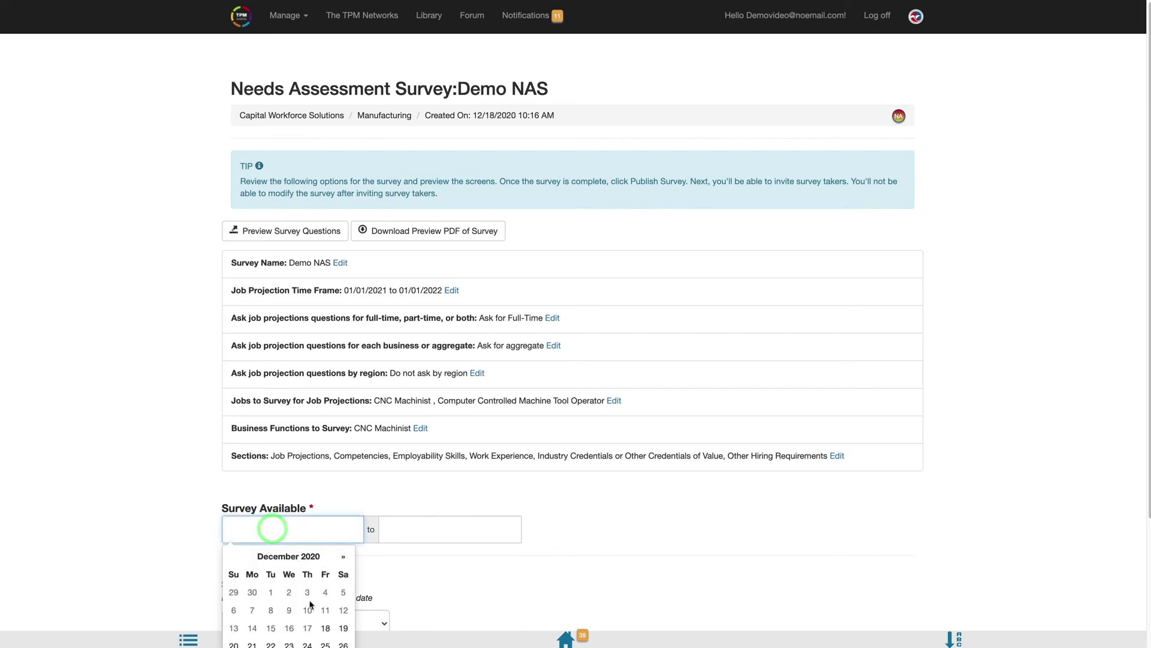
pyautogui.click(327, 627)
pyautogui.click(443, 529)
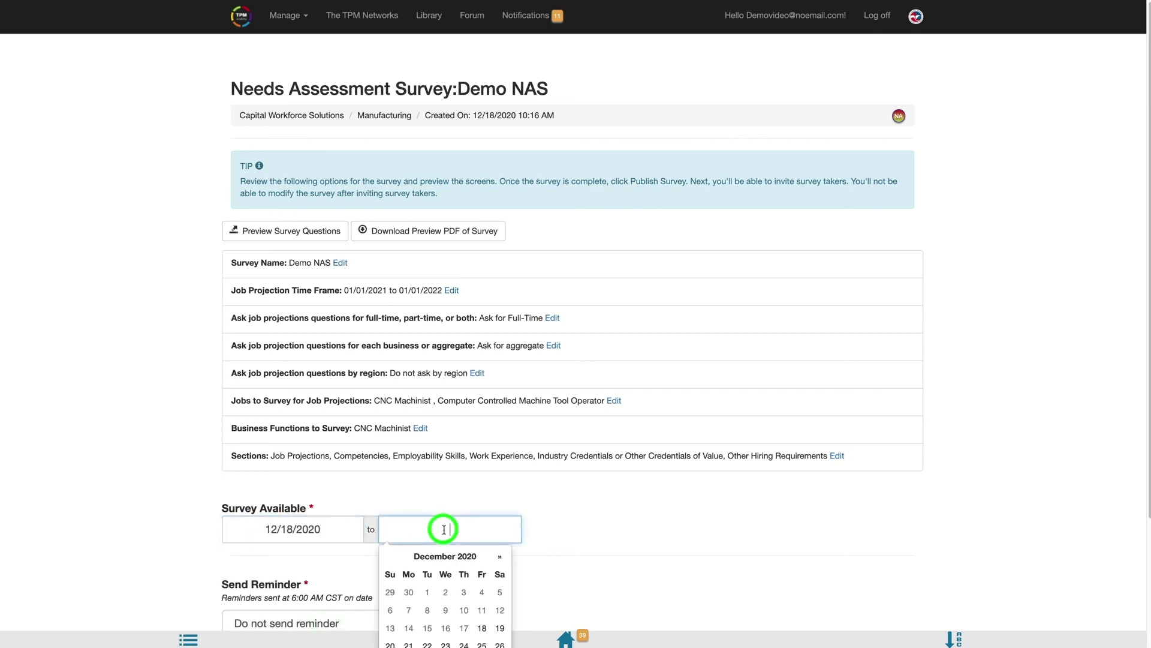
pyautogui.click(483, 644)
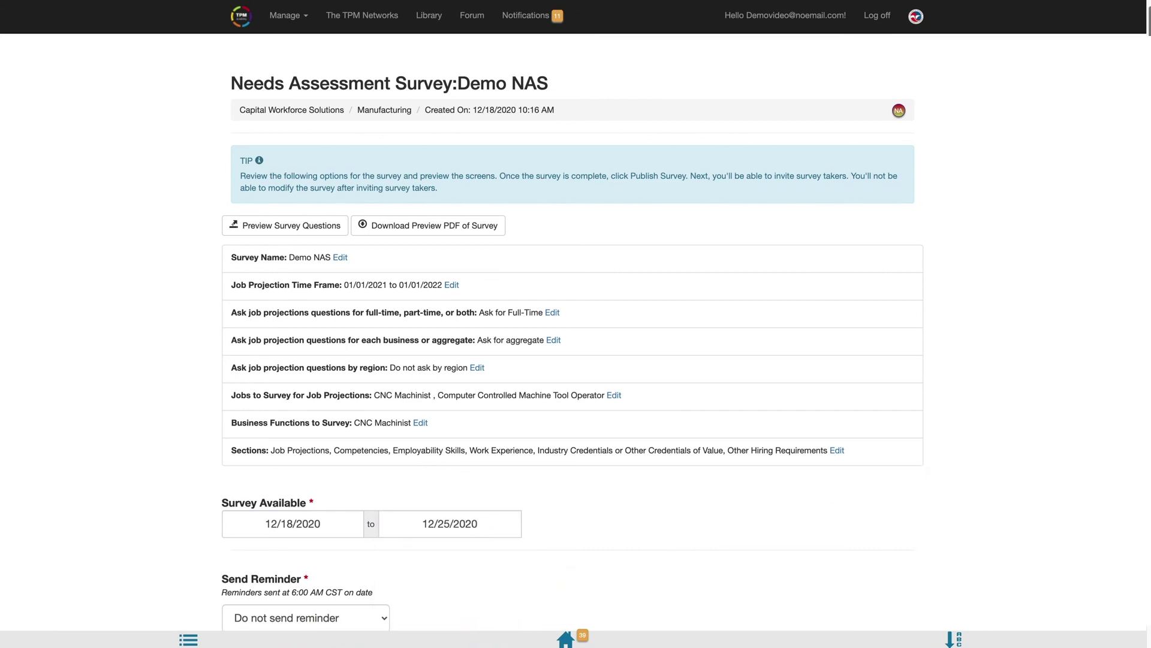
pyautogui.scroll(-3, 1149, 439)
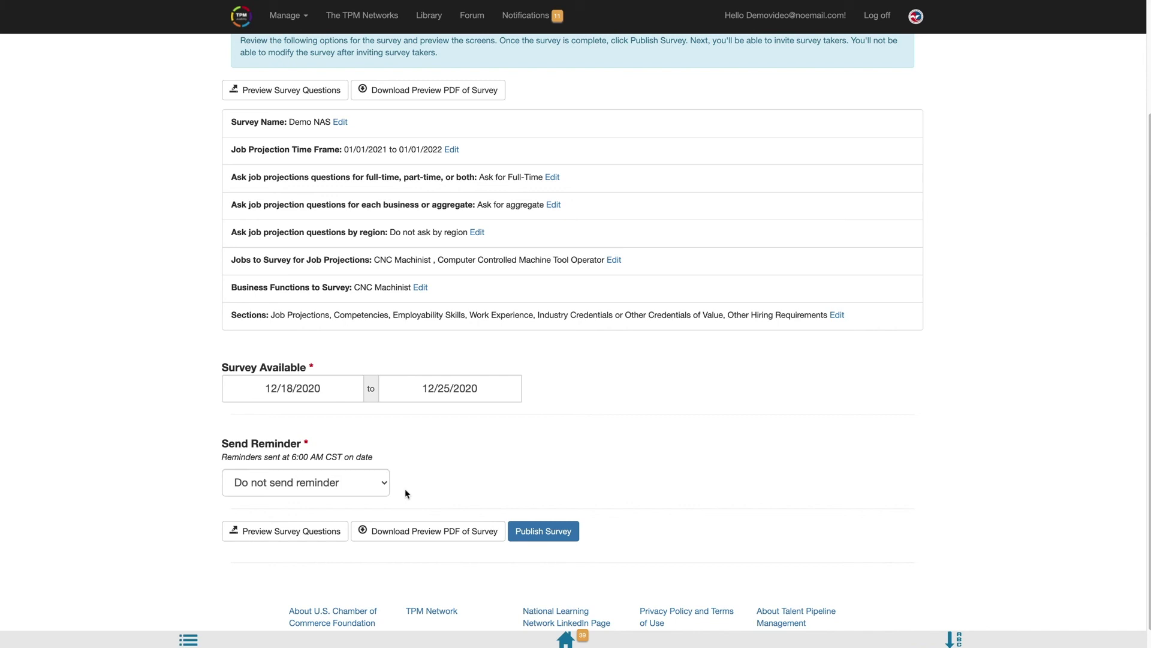
pyautogui.click(554, 537)
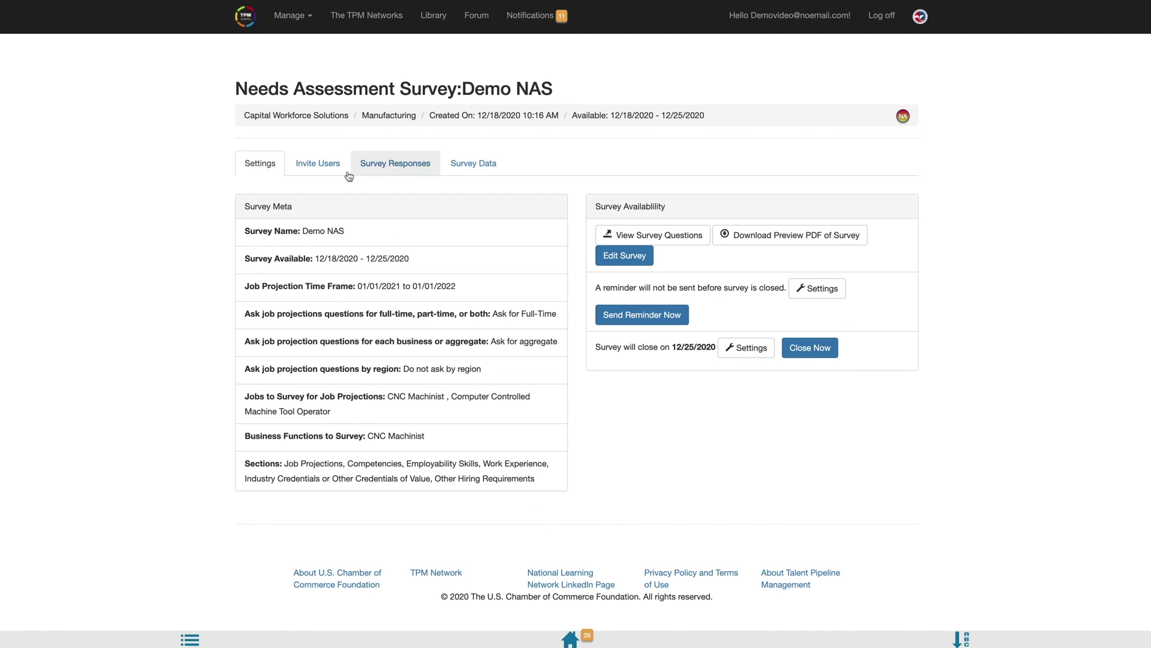
# - Select three users in the Invite Users list and send them the default Demo NAS invitation
pyautogui.click(313, 170)
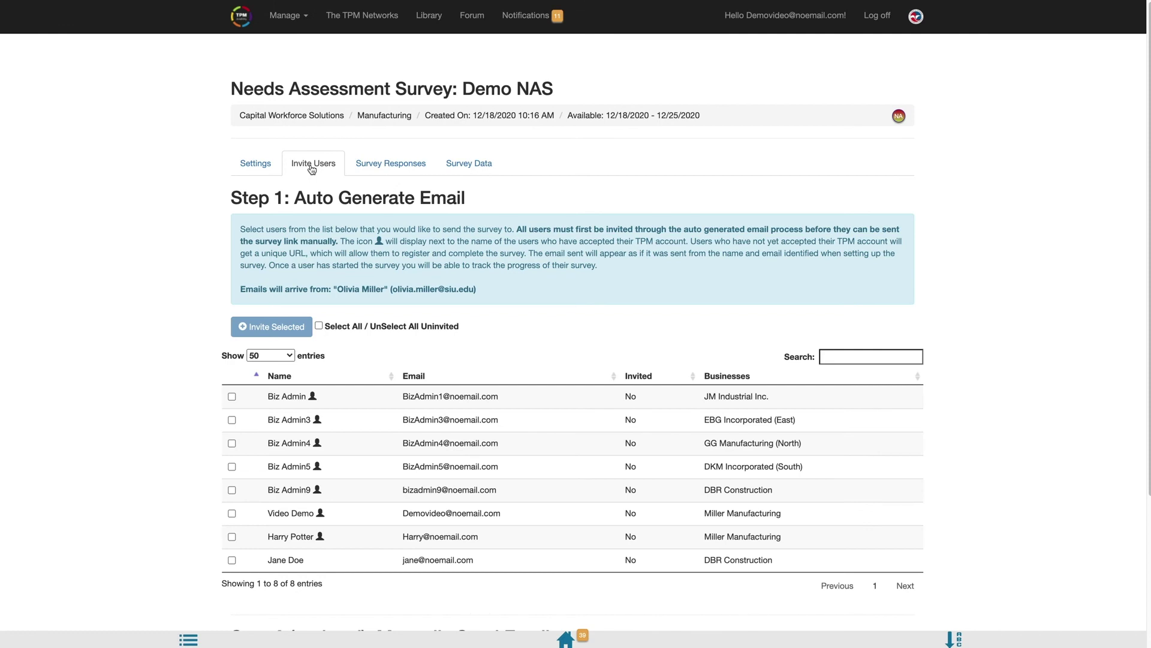
pyautogui.click(231, 513)
pyautogui.click(232, 397)
pyautogui.click(232, 420)
pyautogui.click(271, 329)
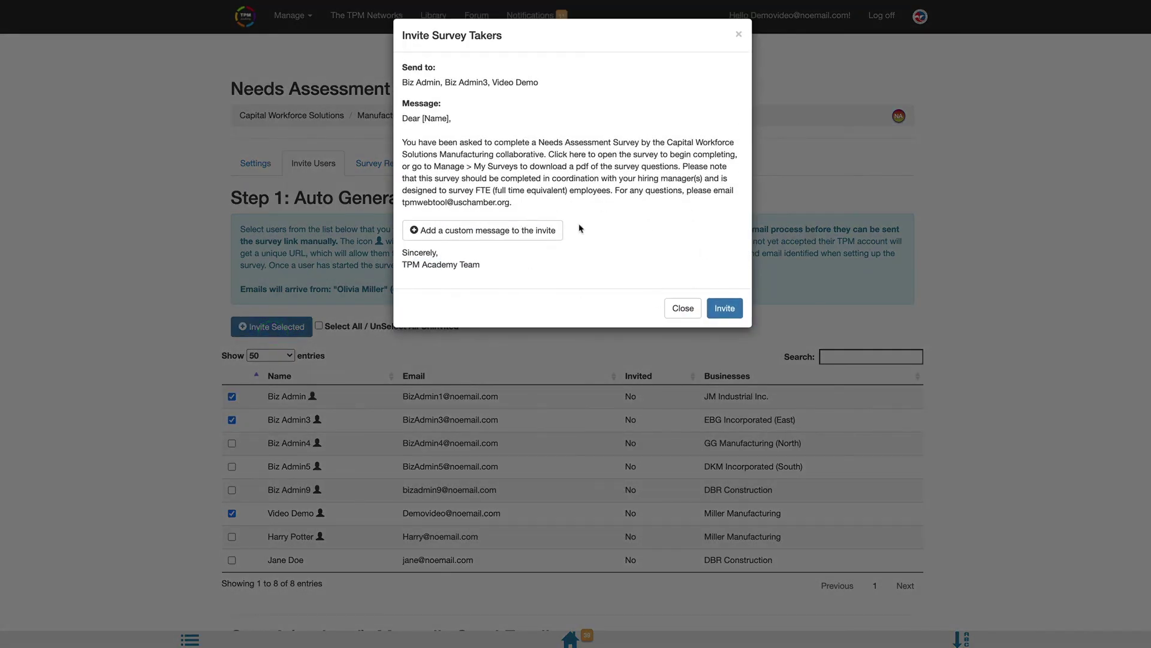
pyautogui.click(719, 310)
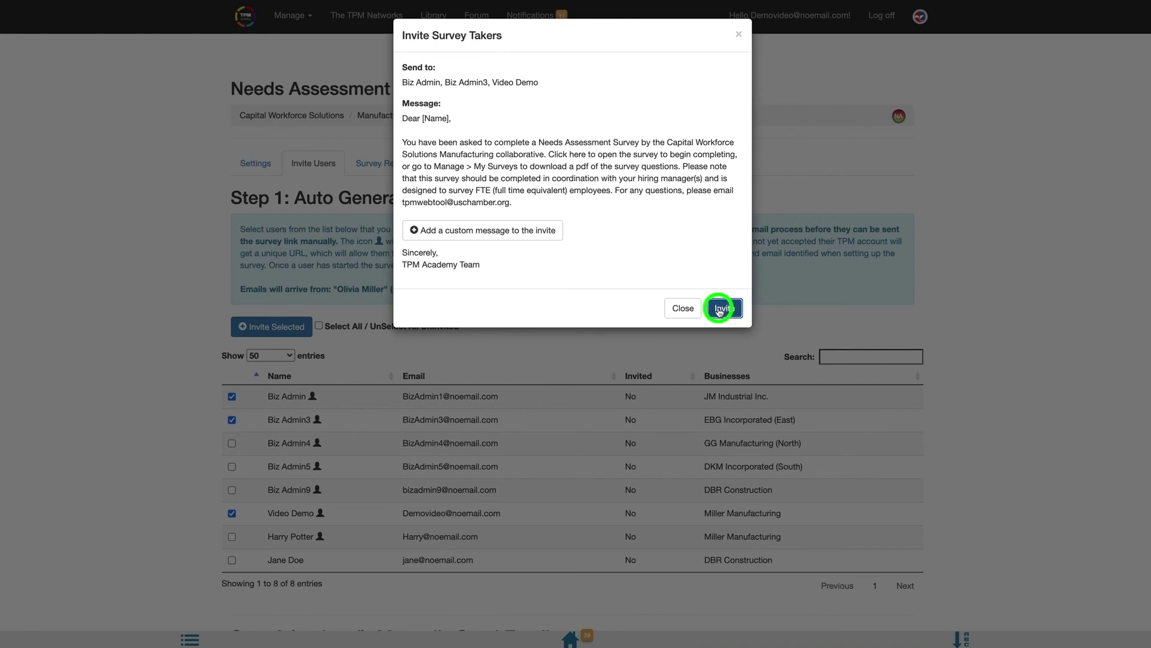